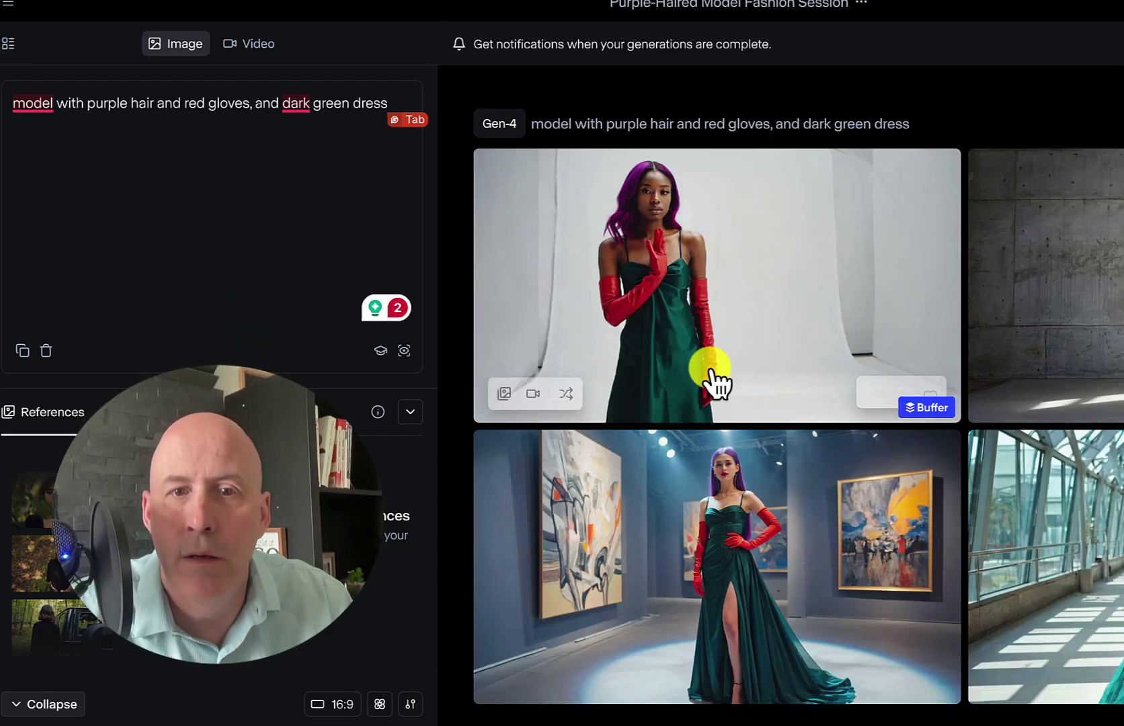
View each of the four generated images of the purple-haired model at full size, then return to the session
left_click(669, 281)
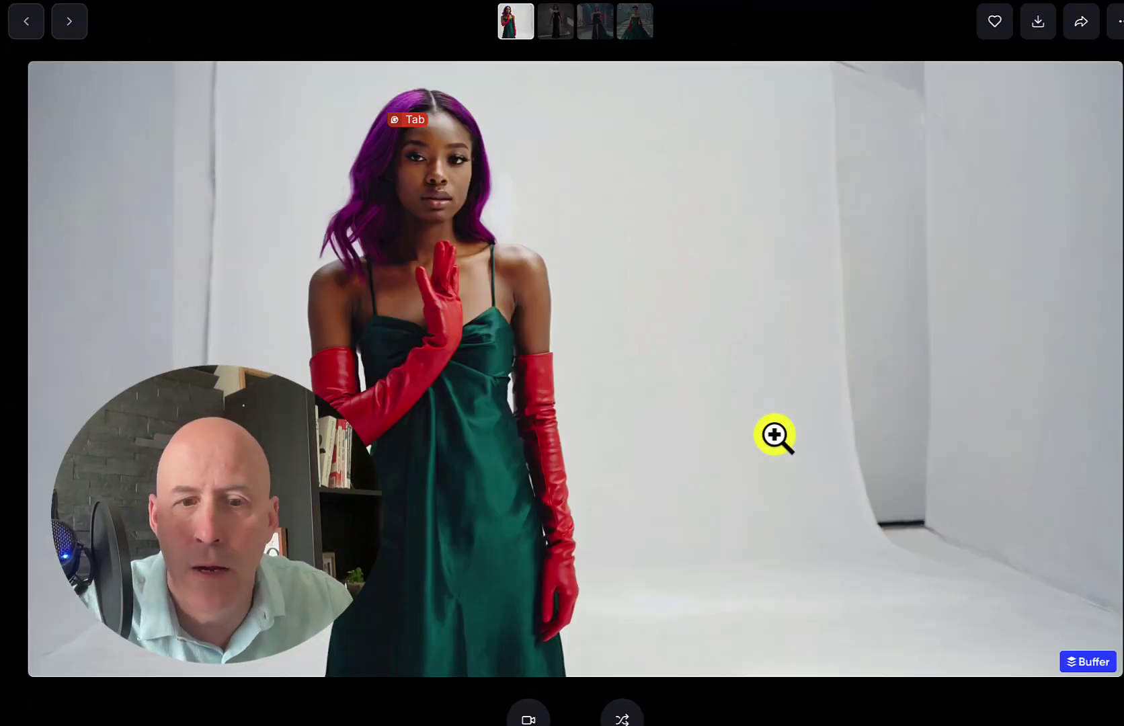
key("Right")
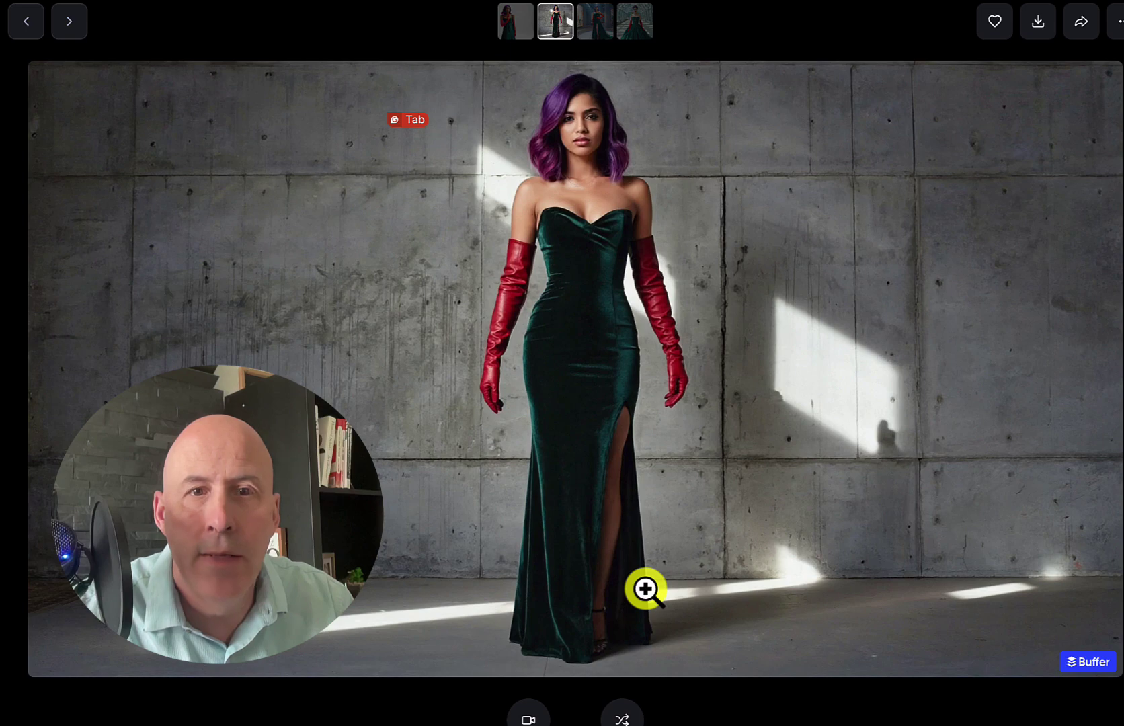
key("Right")
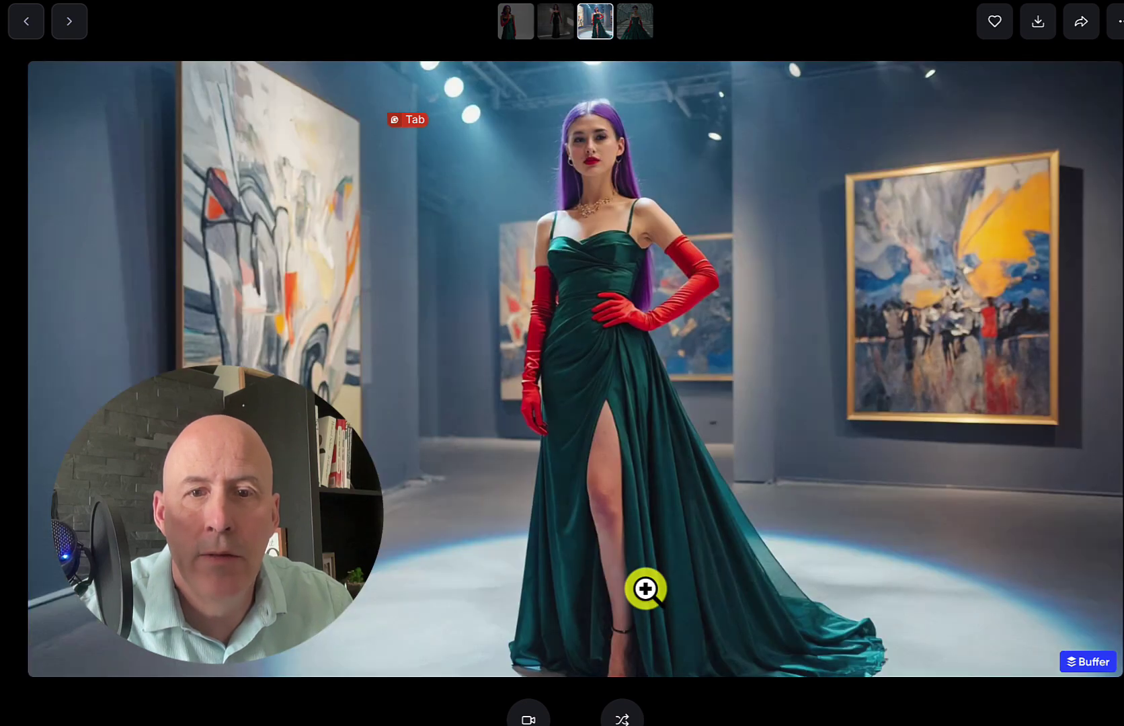
key("Right")
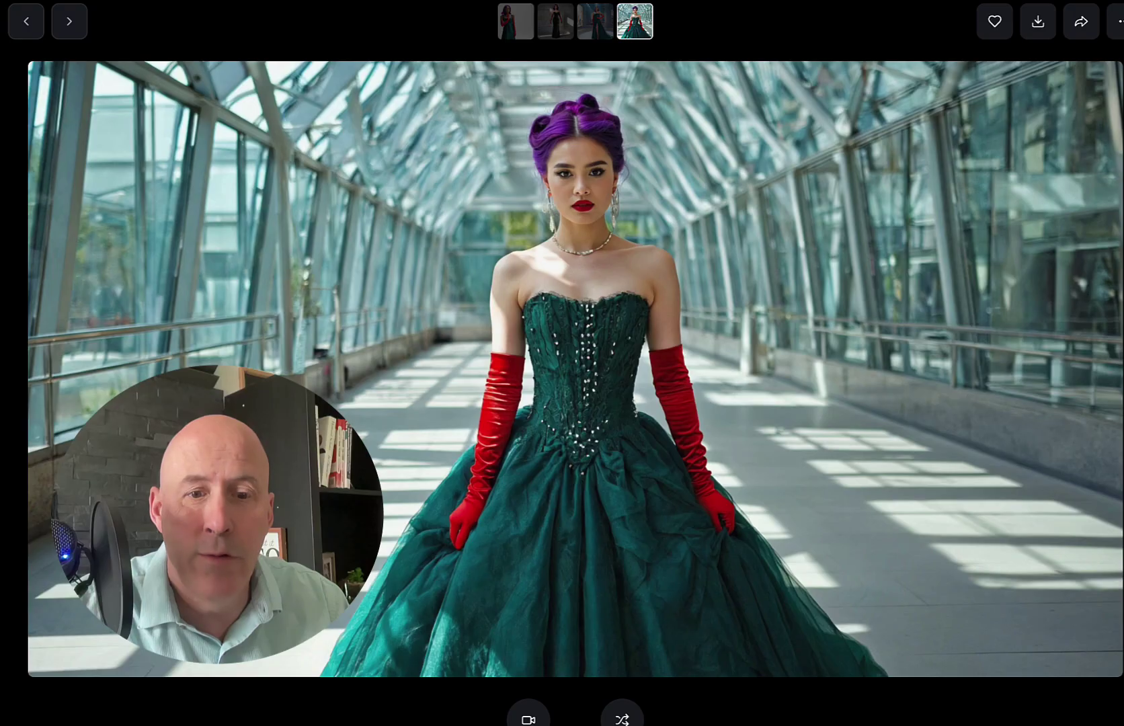
key("Escape")
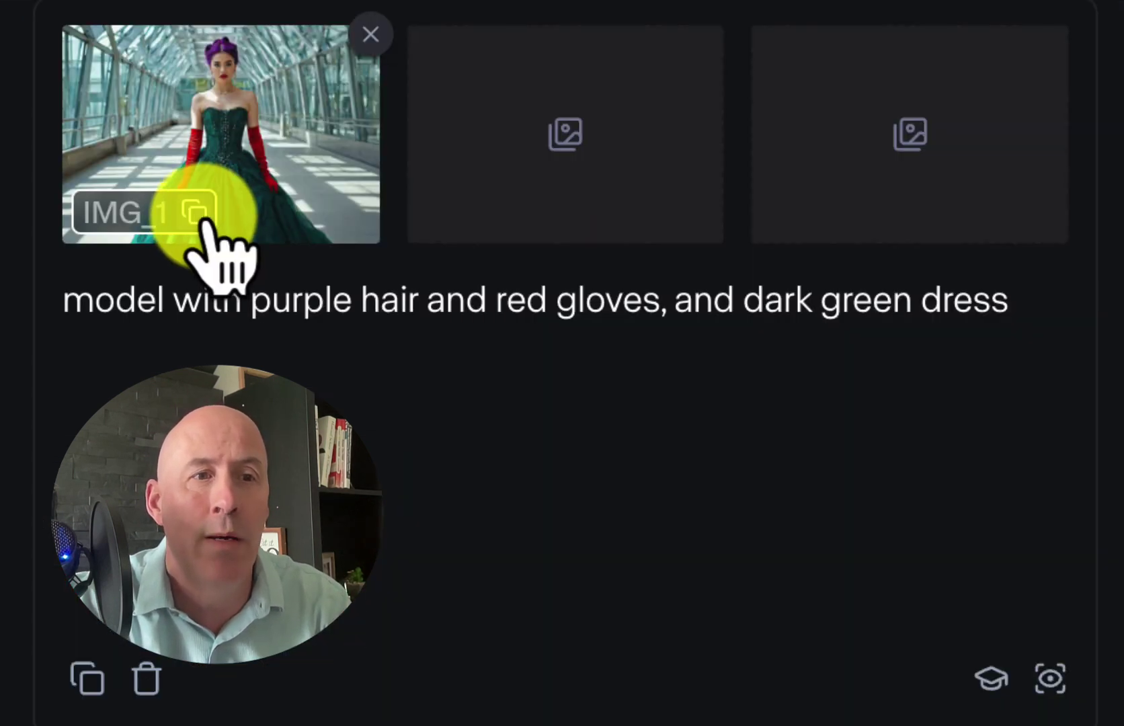
left_click(158, 213)
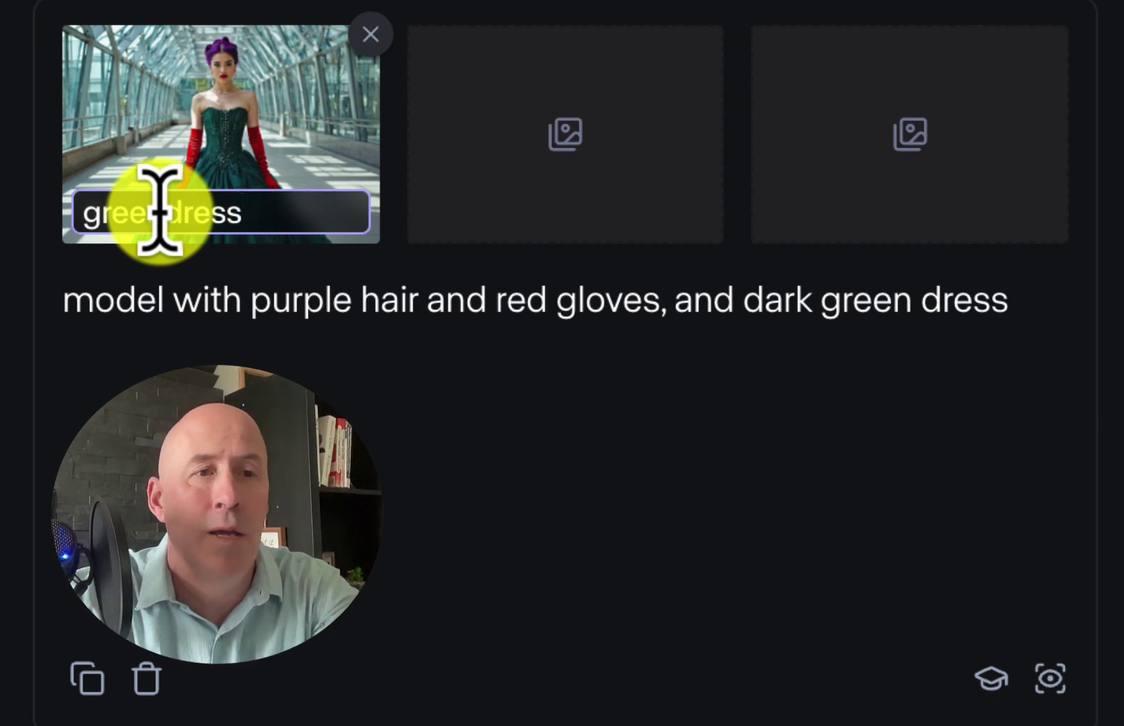
left_click(169, 363)
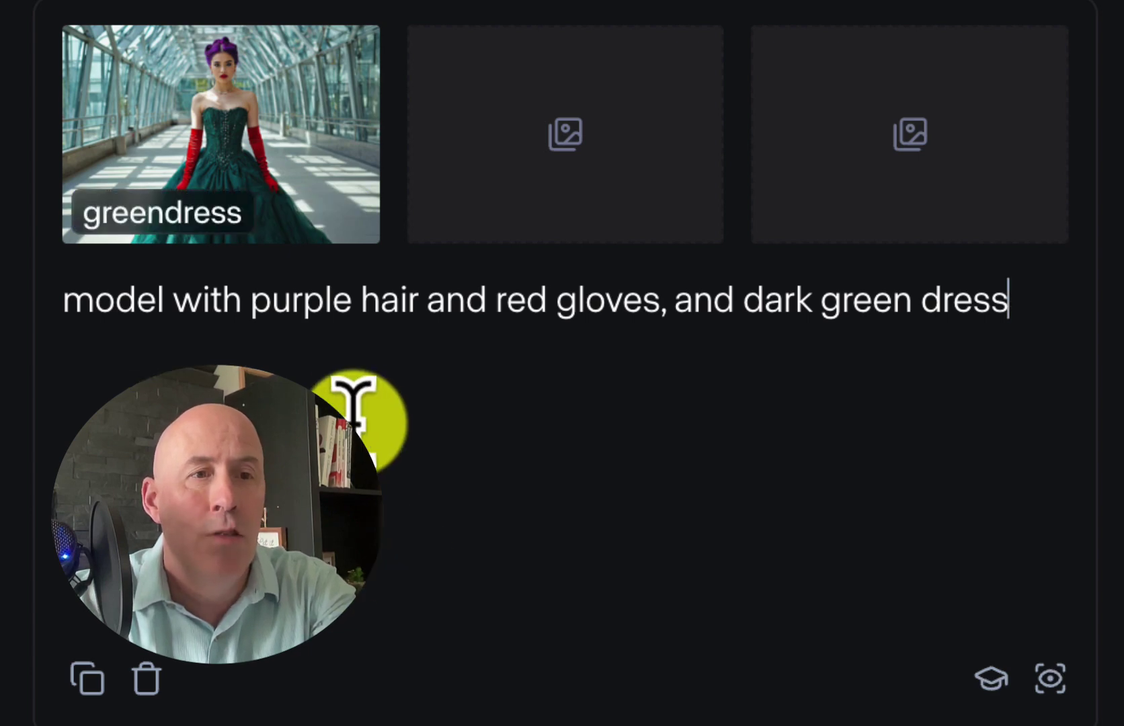
key("ctrl+a")
type("@")
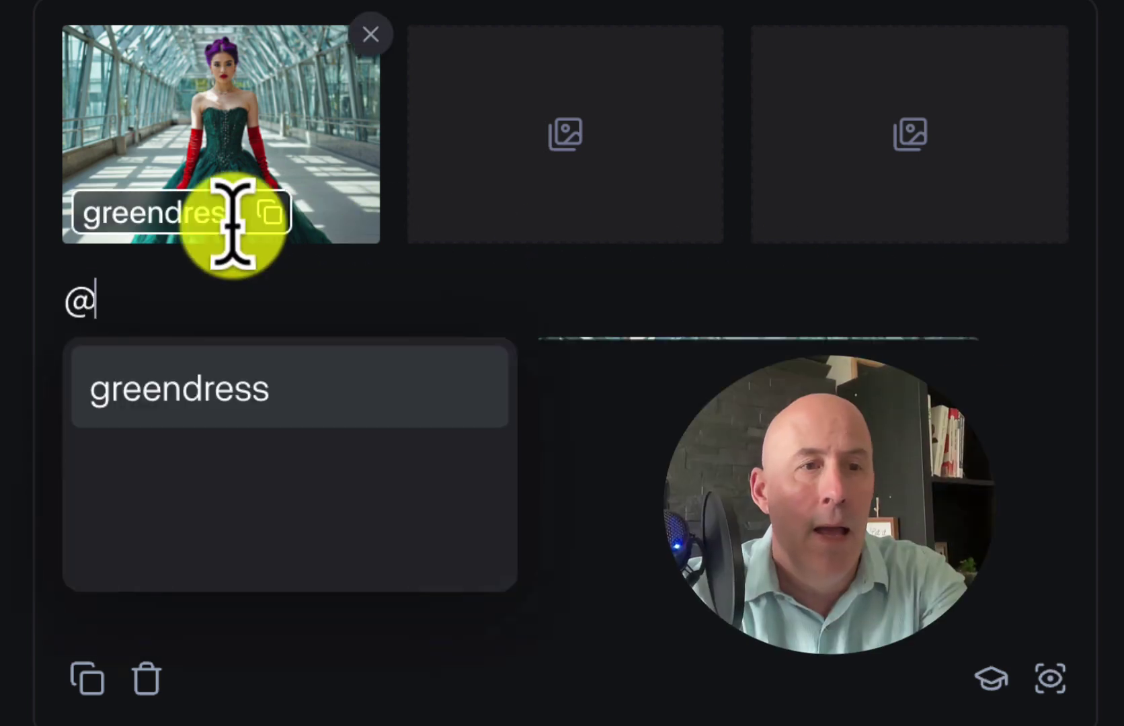
left_click(222, 397)
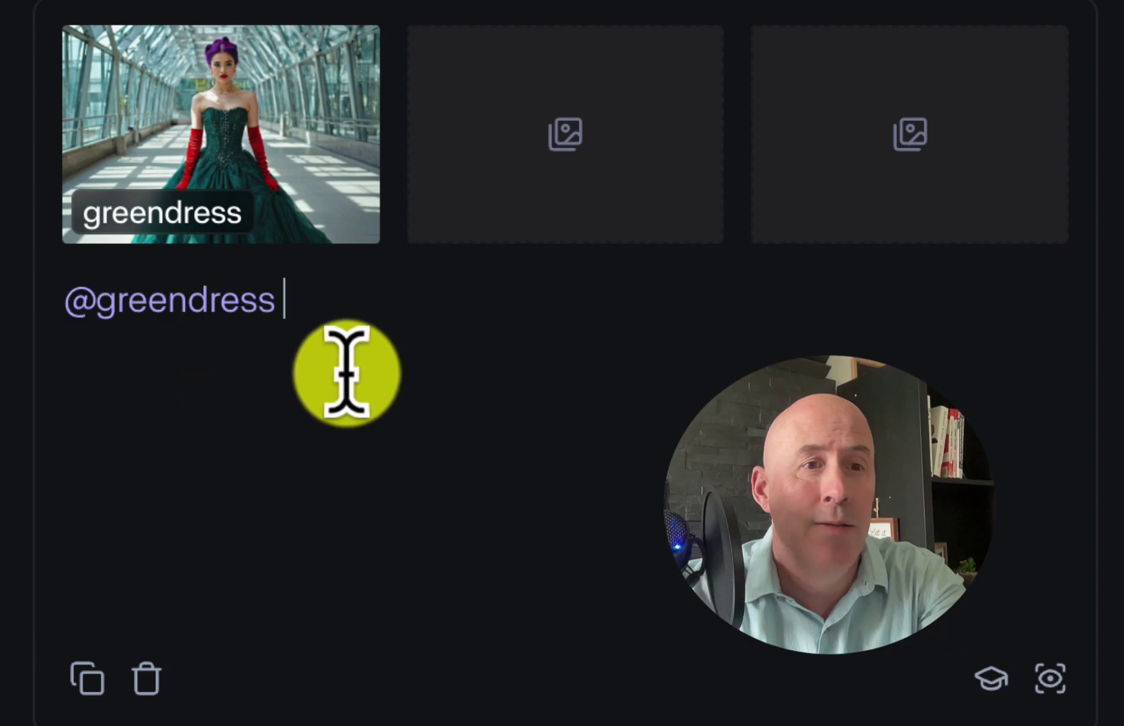
type("on a ")
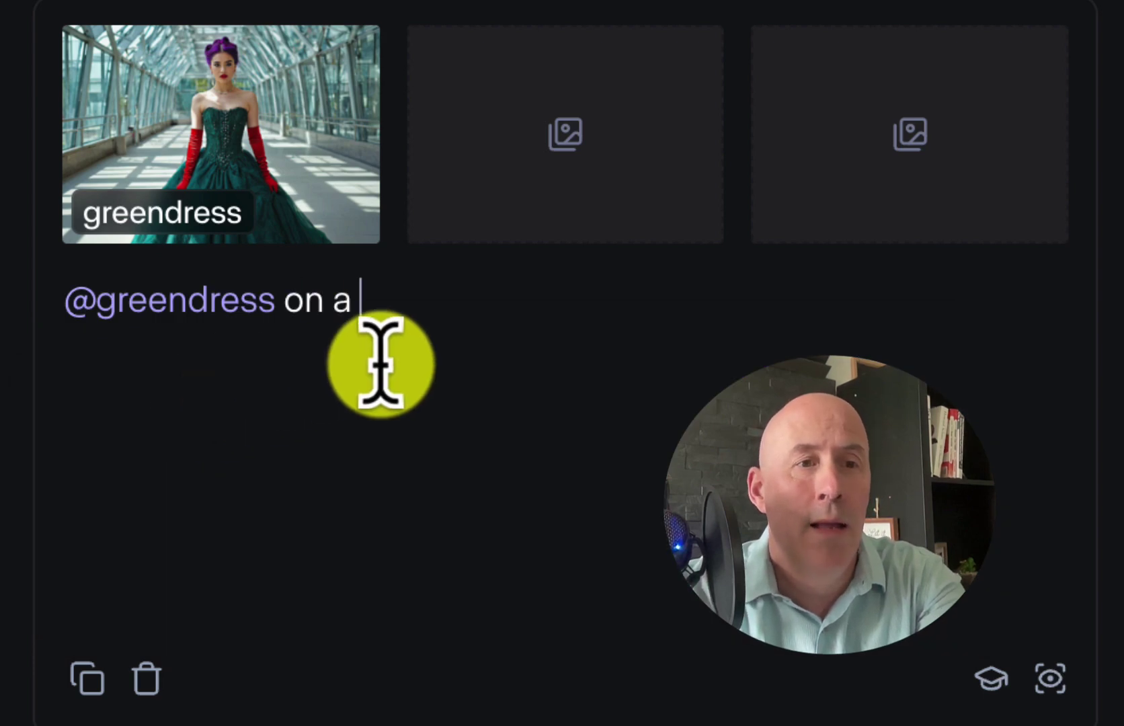
type("icey")
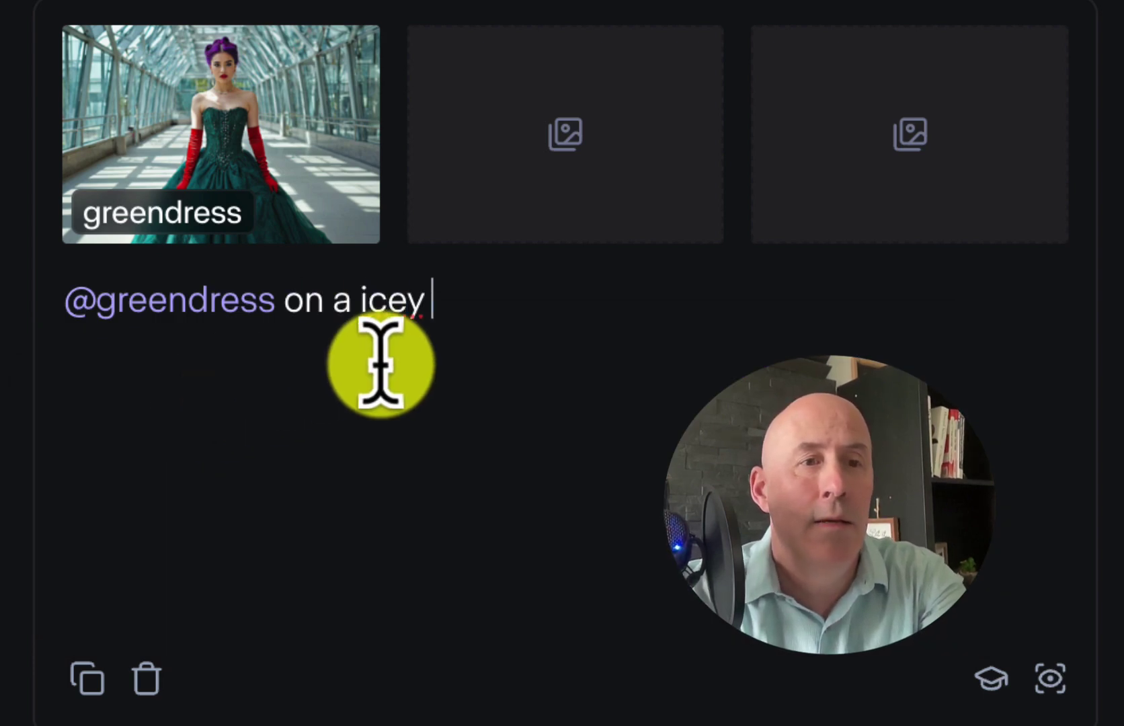
key("BackSpace")
key("BackSpace")
key("BackSpace")
type("y ")
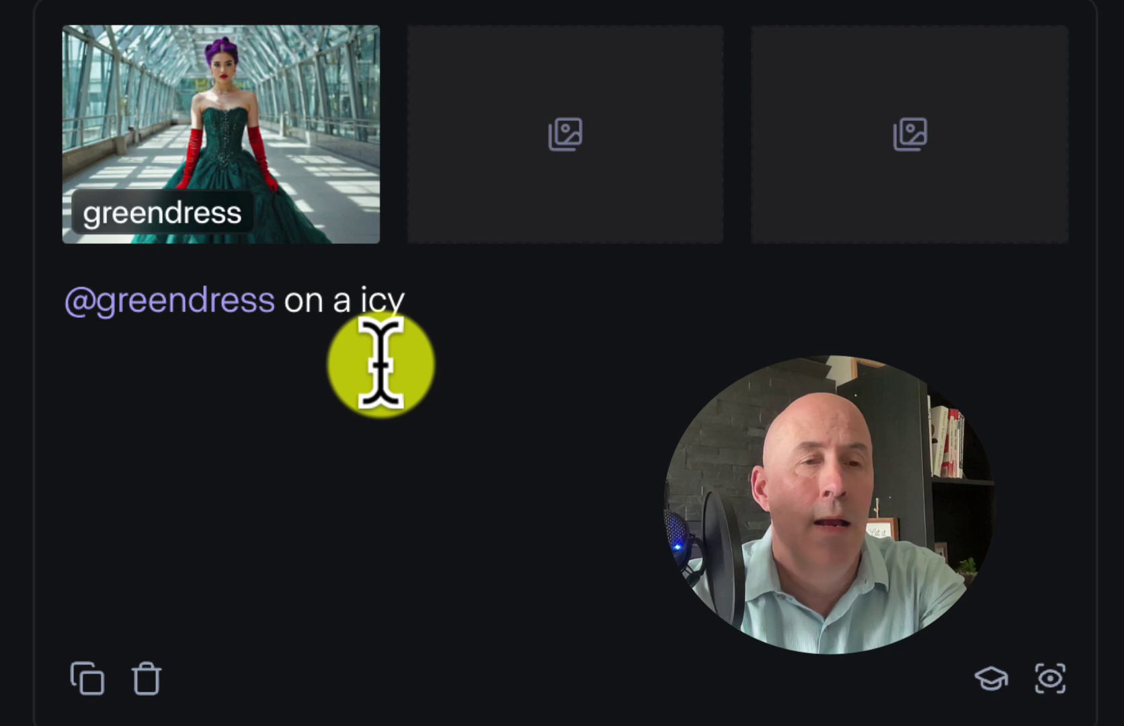
type("mountian")
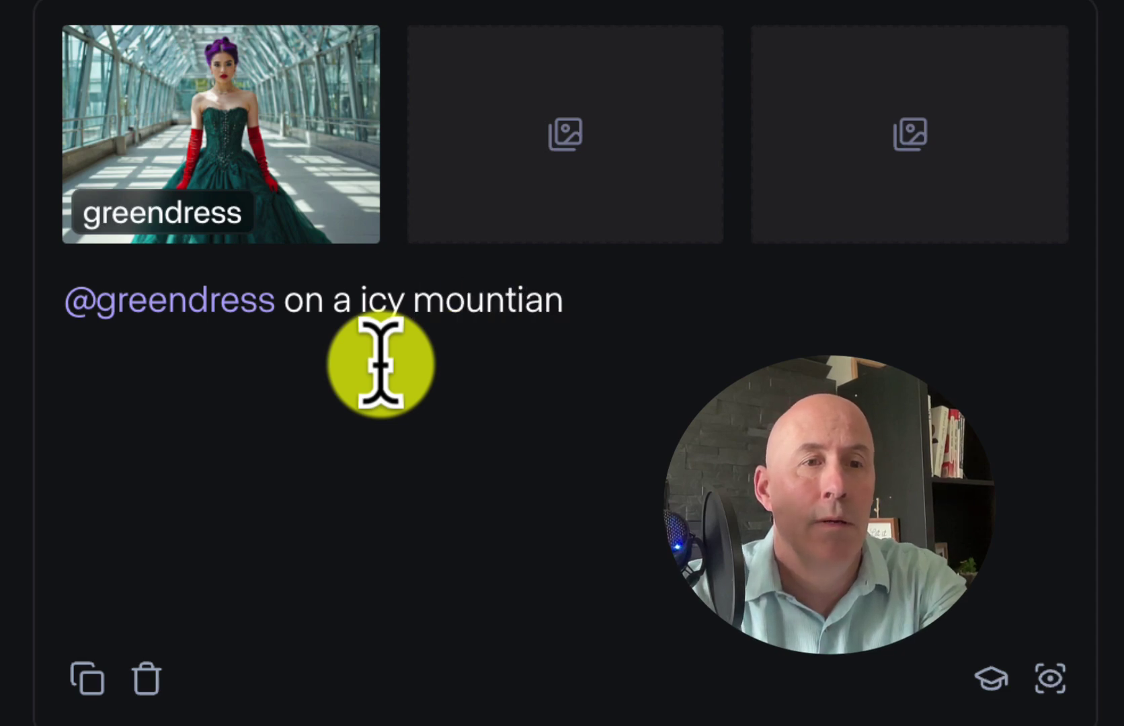
key("Return")
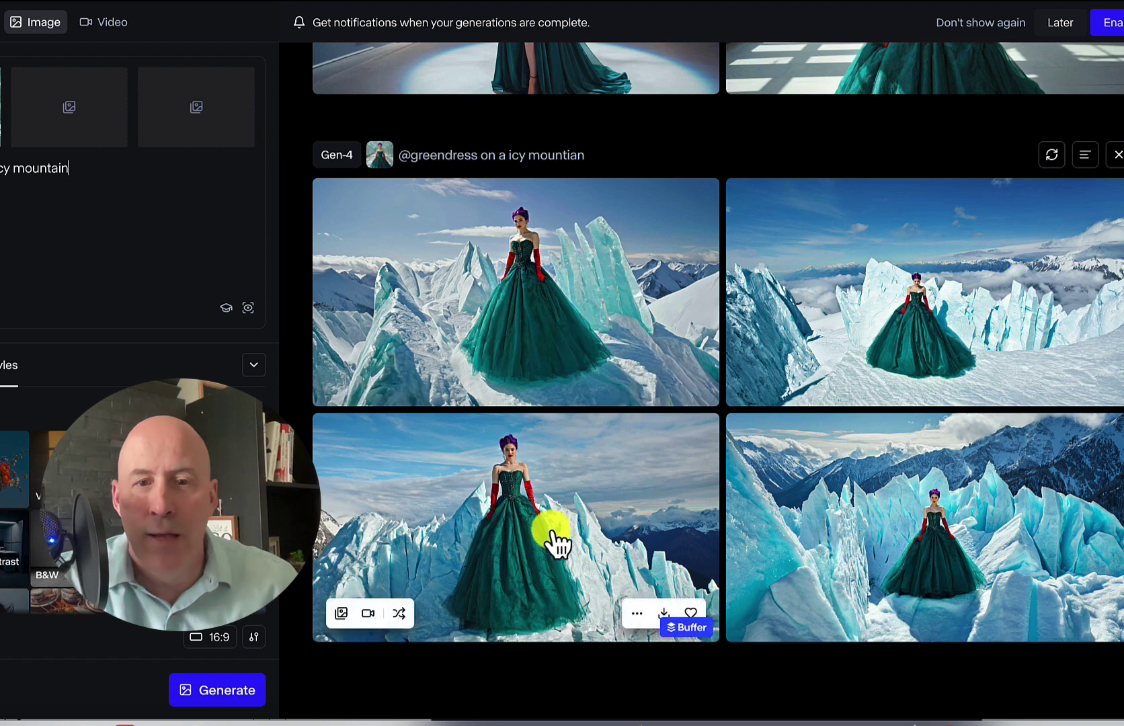
View the four generated icy mountain images at full size to check the character's consistency, then close the viewer
left_click(513, 535)
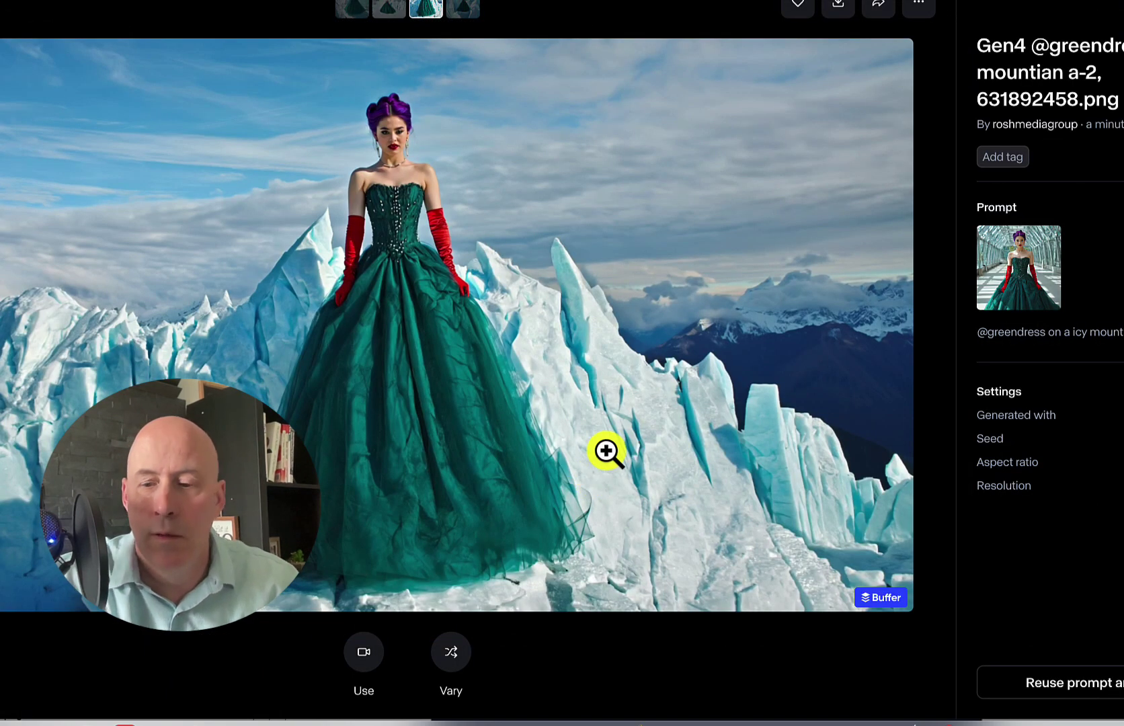
key("Right")
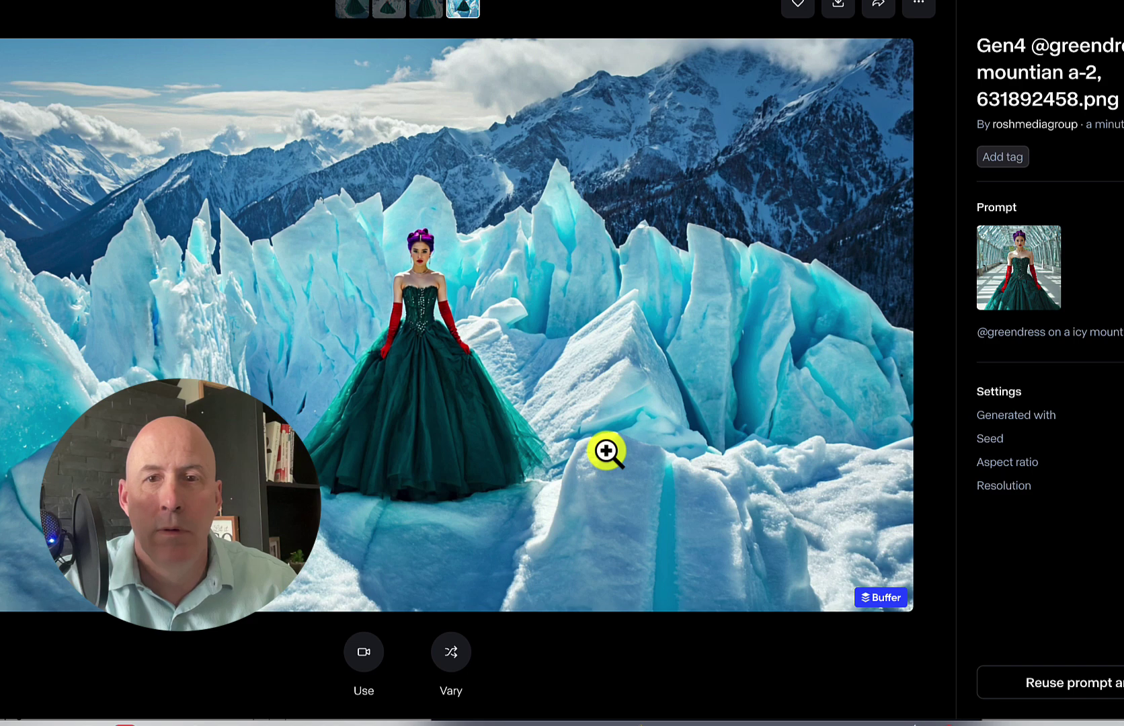
key("Left")
key("Left")
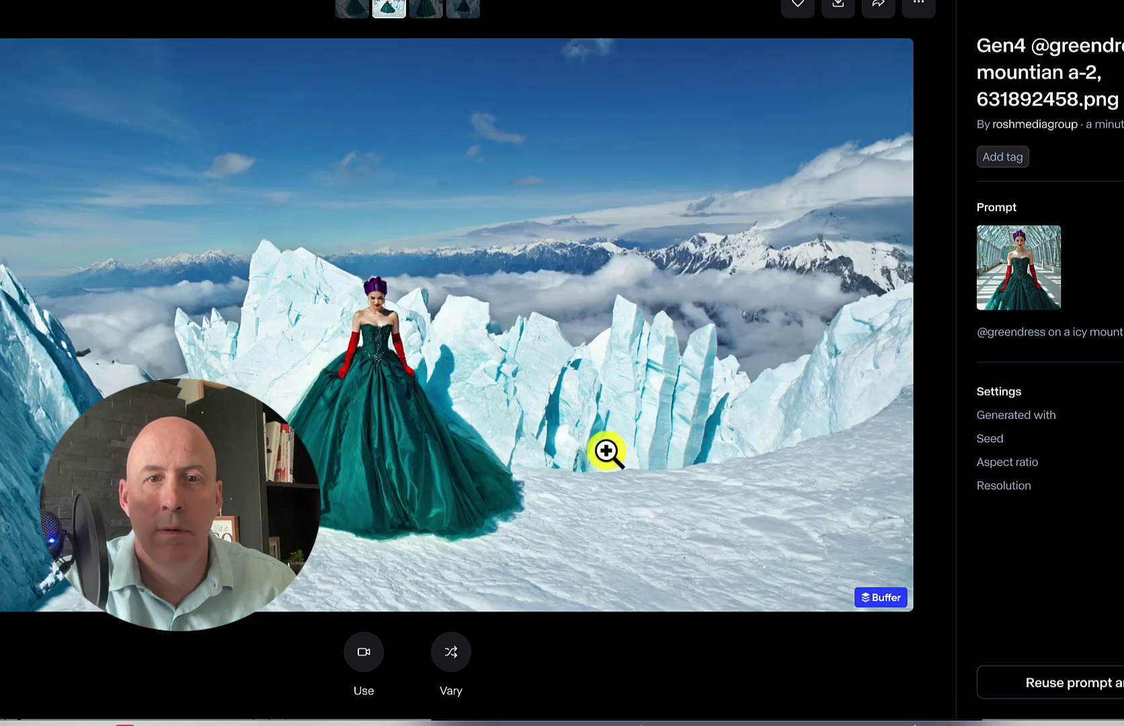
key("Left")
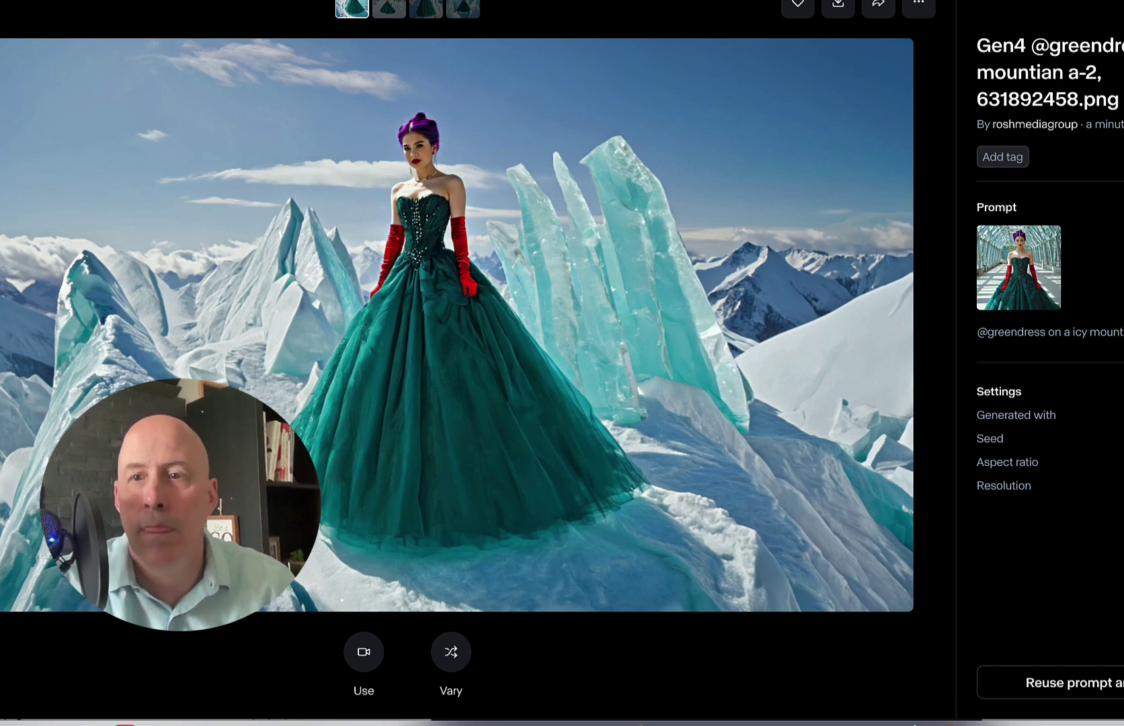
key("Escape")
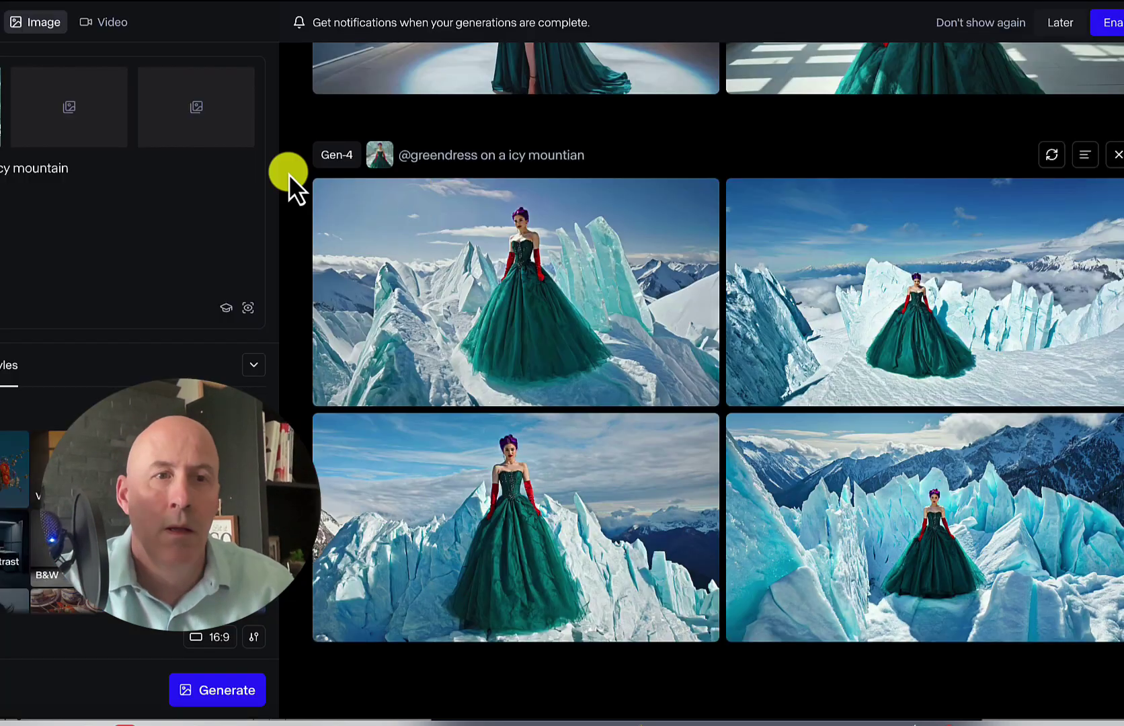
left_click(69, 107)
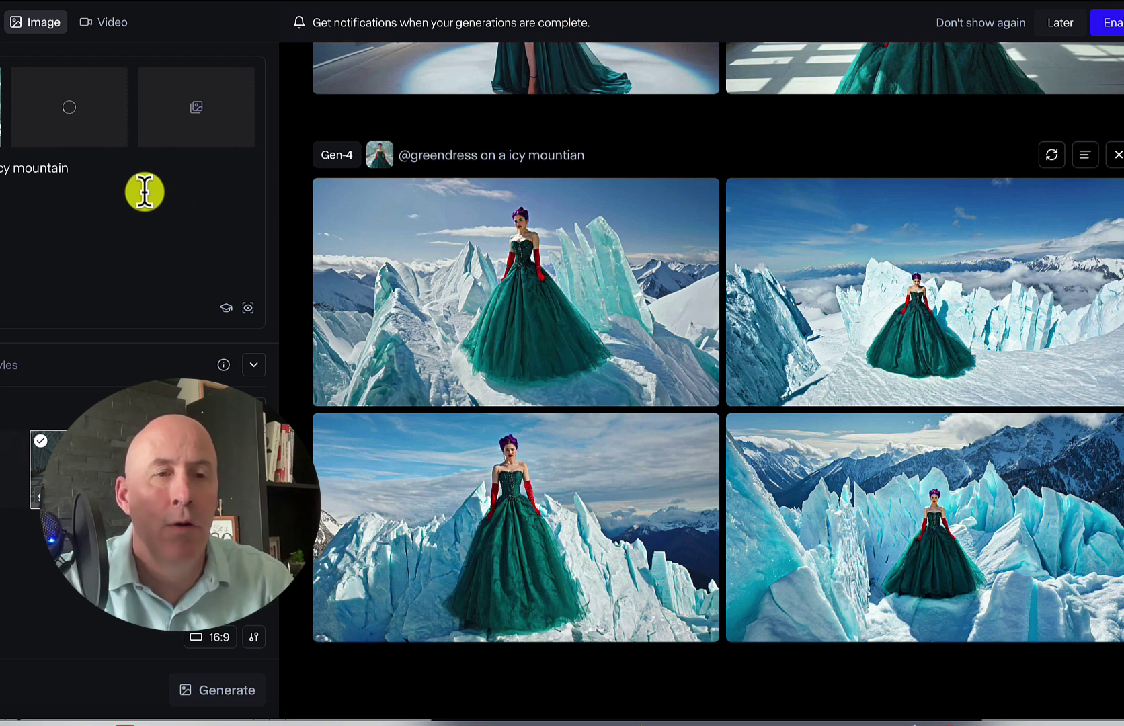
left_click(111, 170)
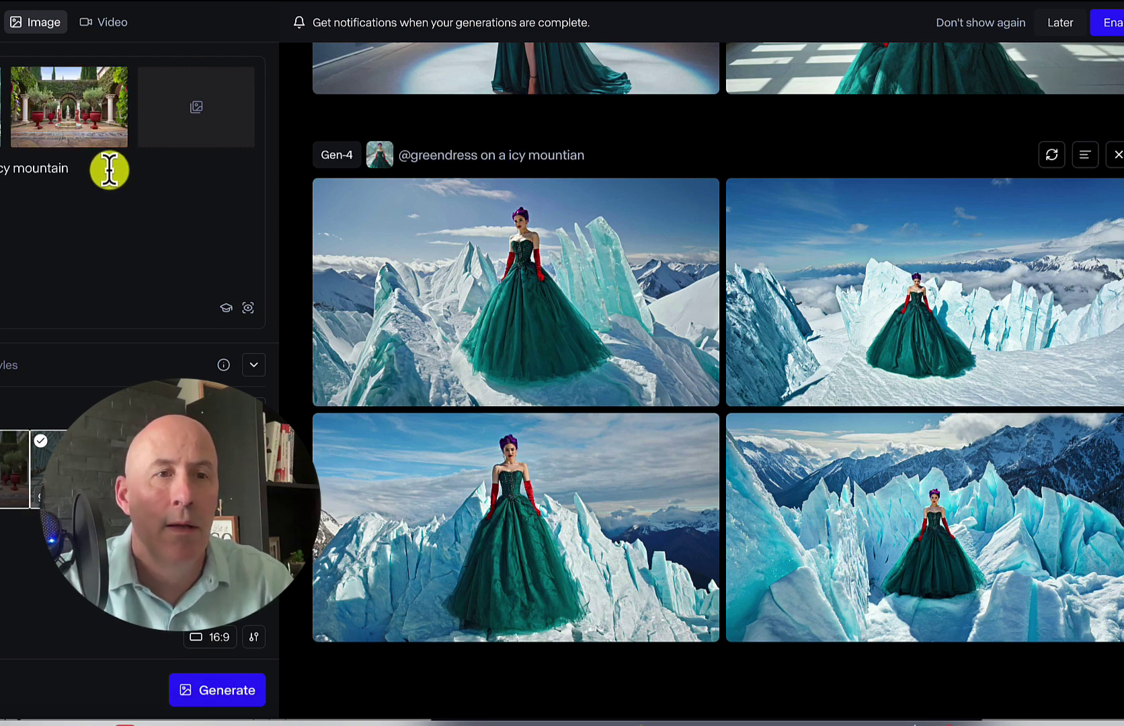
left_click_drag(109, 170, 2, 172)
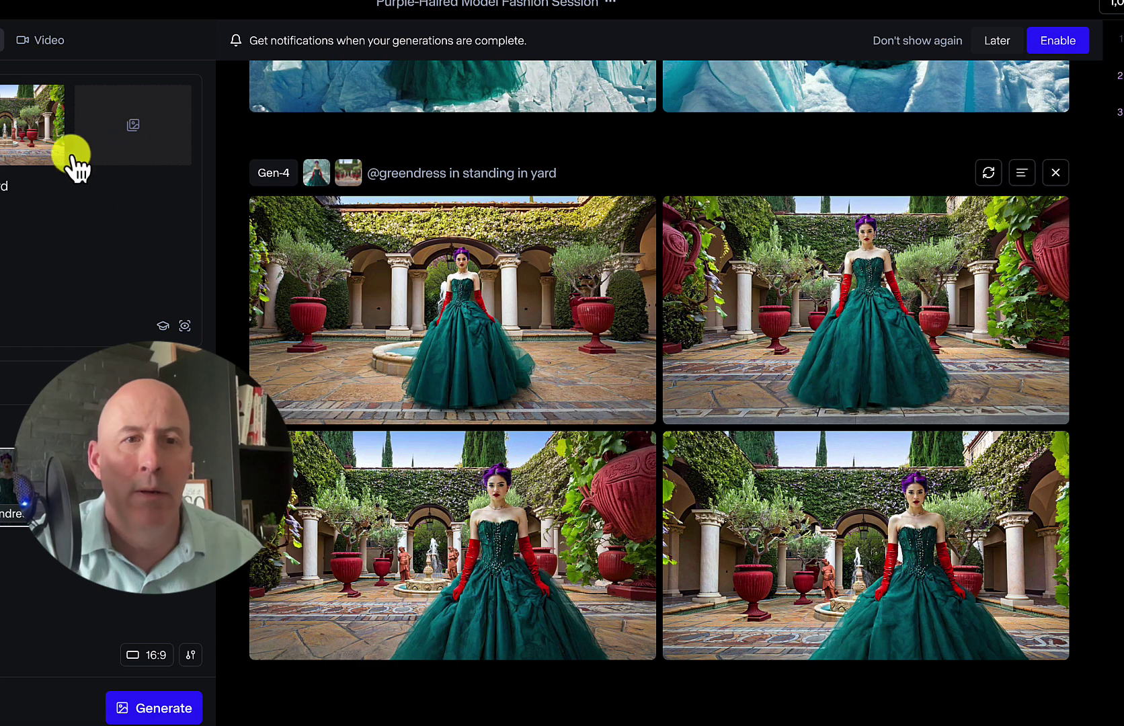
Add the purple-armoured knight image as the third reference and name it "purple"
right_click(16, 193)
left_click(7, 182)
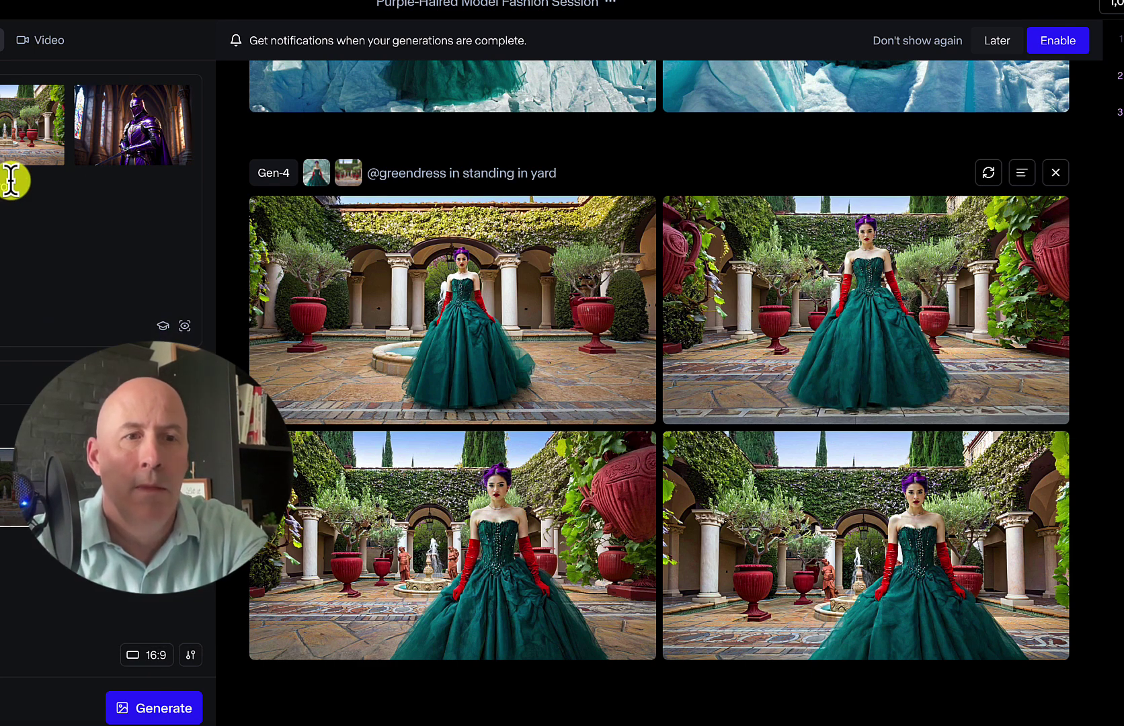
mouse_move(101, 154)
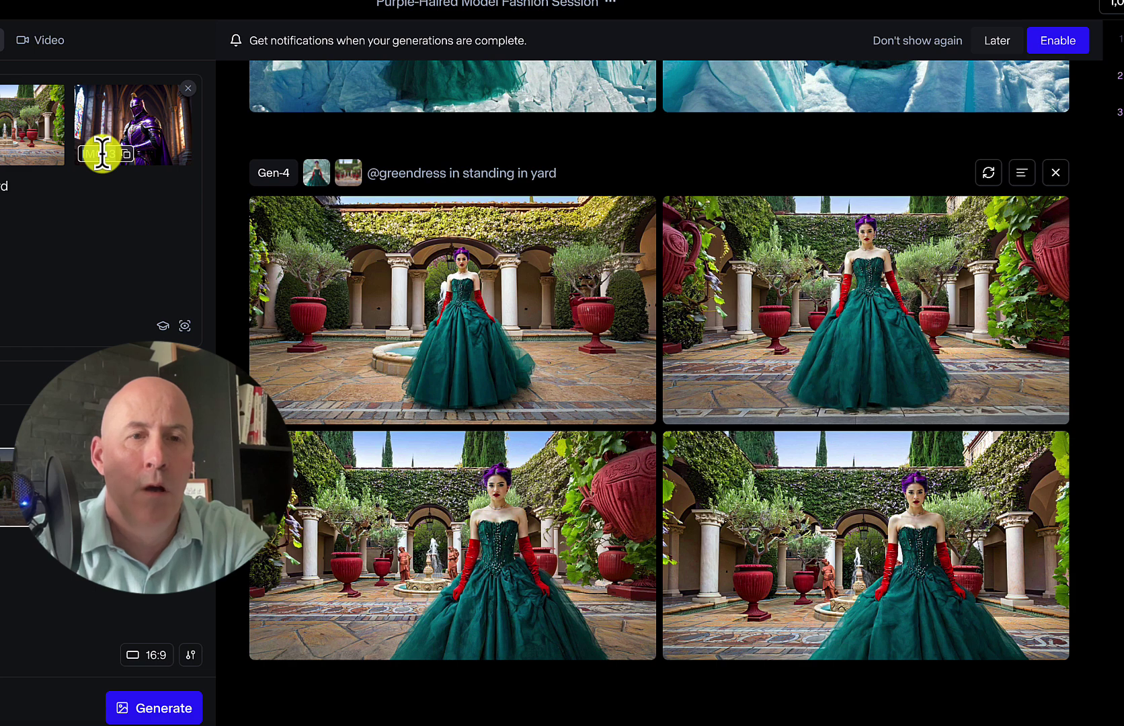
left_click(101, 153)
type("purple")
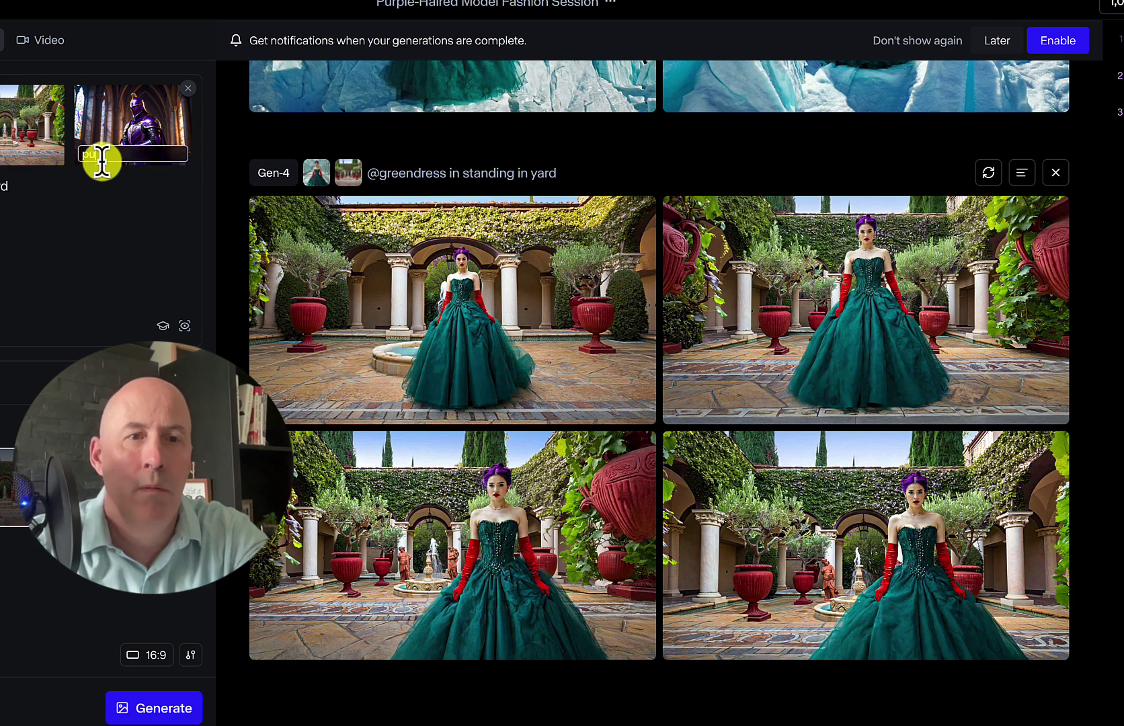
key("Return")
type("wit")
type("h @")
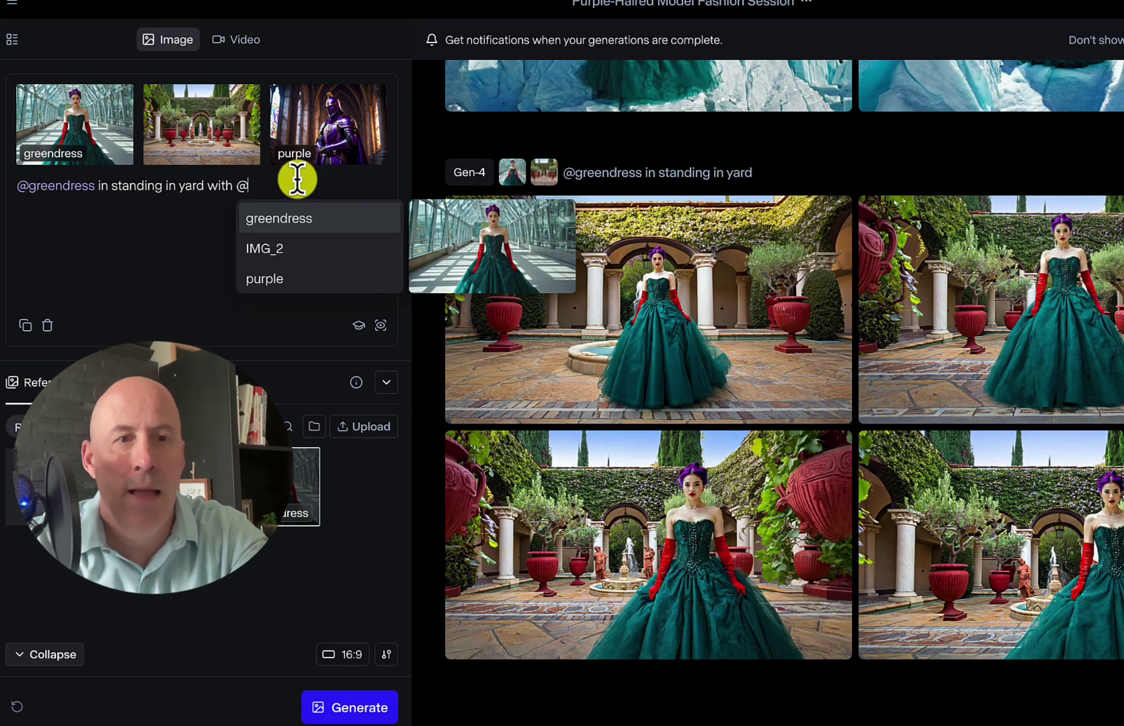
left_click(277, 279)
mouse_move(220, 138)
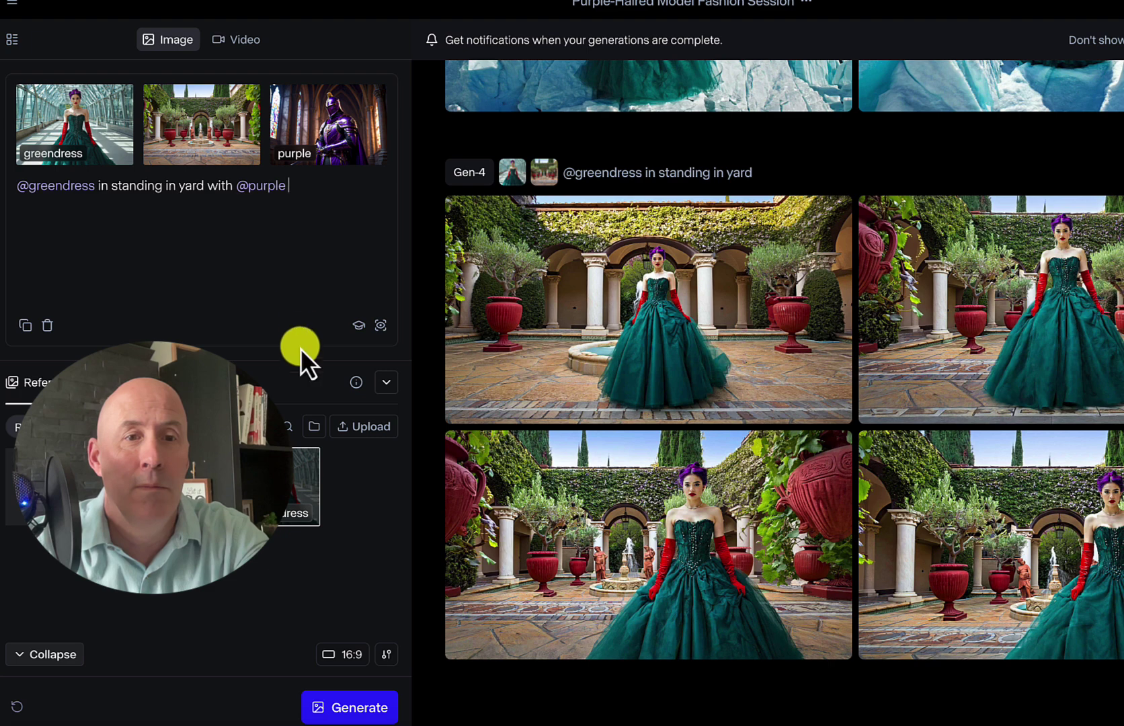
left_click(372, 712)
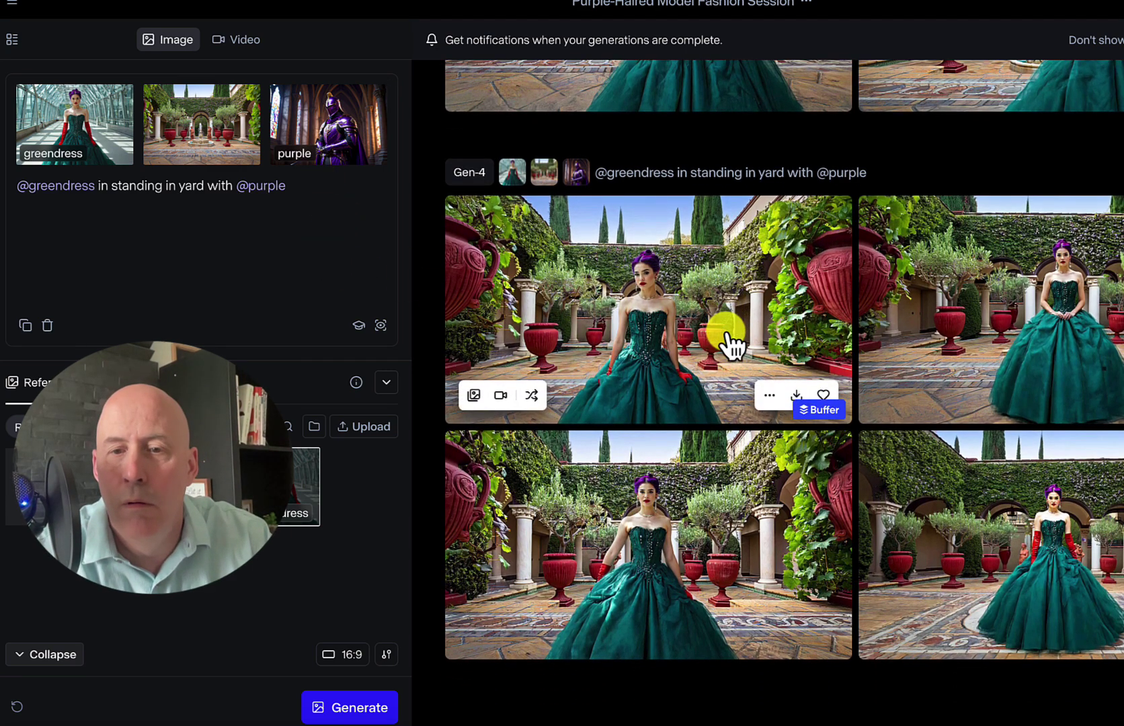
scroll(732, 344, "up", 1)
scroll(731, 344, "down", 1)
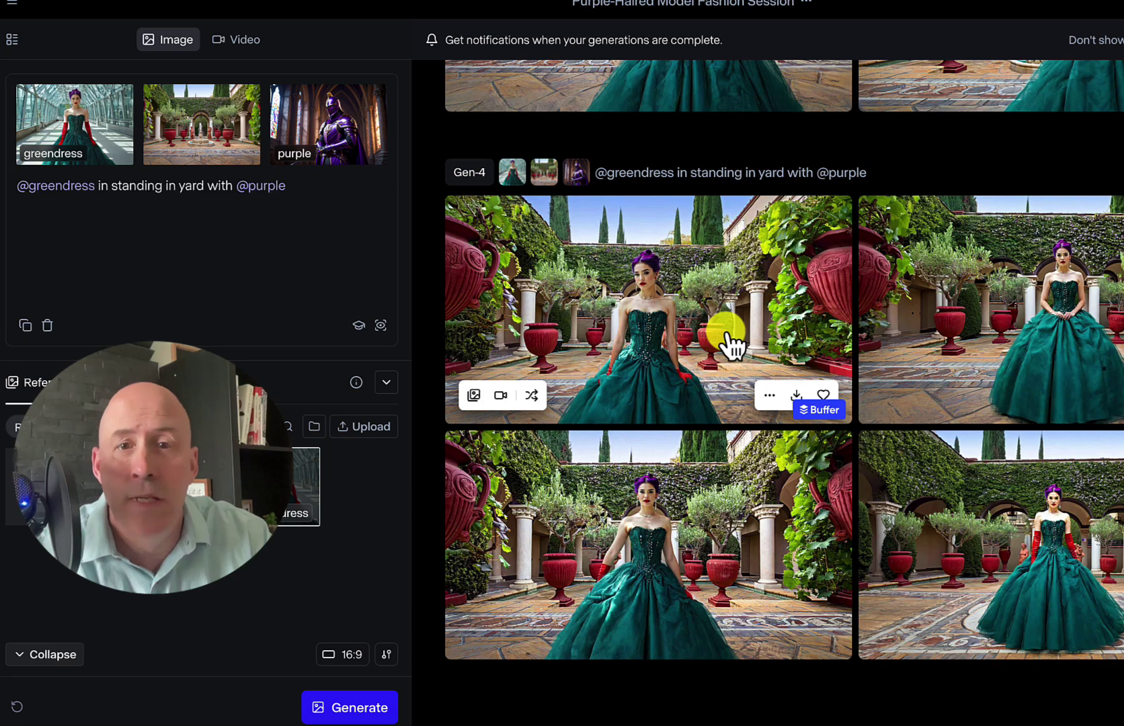
scroll(728, 329, "up", 1)
scroll(941, 321, "down", 1)
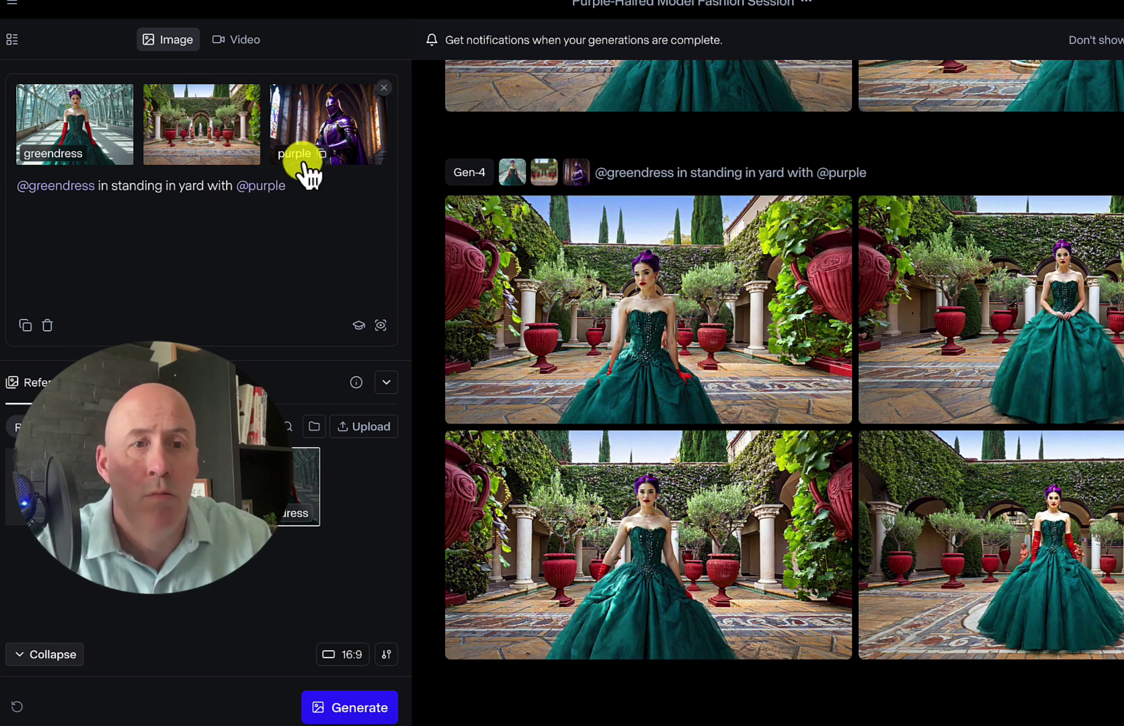
Remove the knight image from the references and name the courtyard reference "rome"
left_click(385, 90)
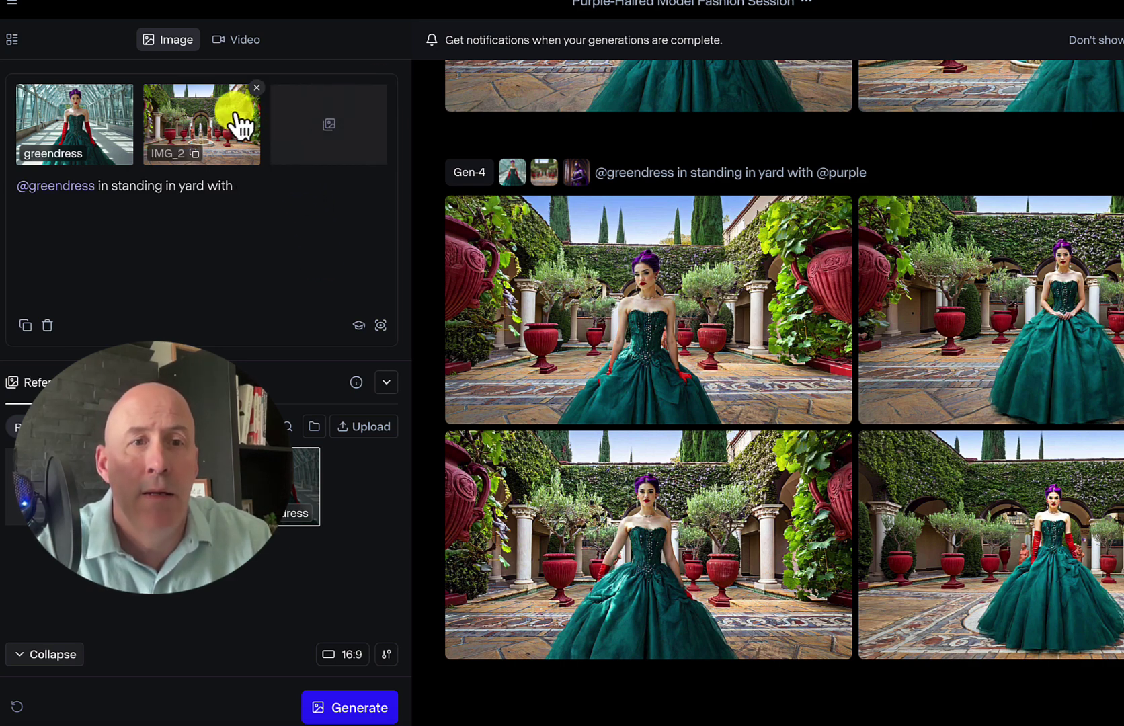
left_click(177, 154)
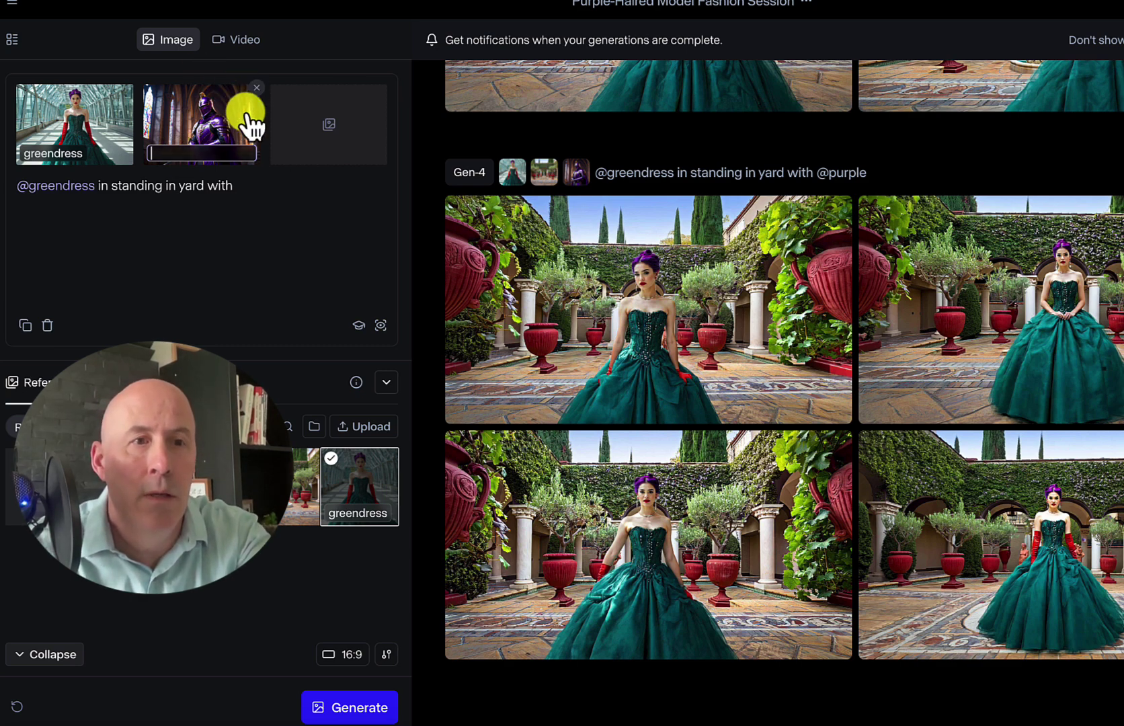
left_click(250, 184)
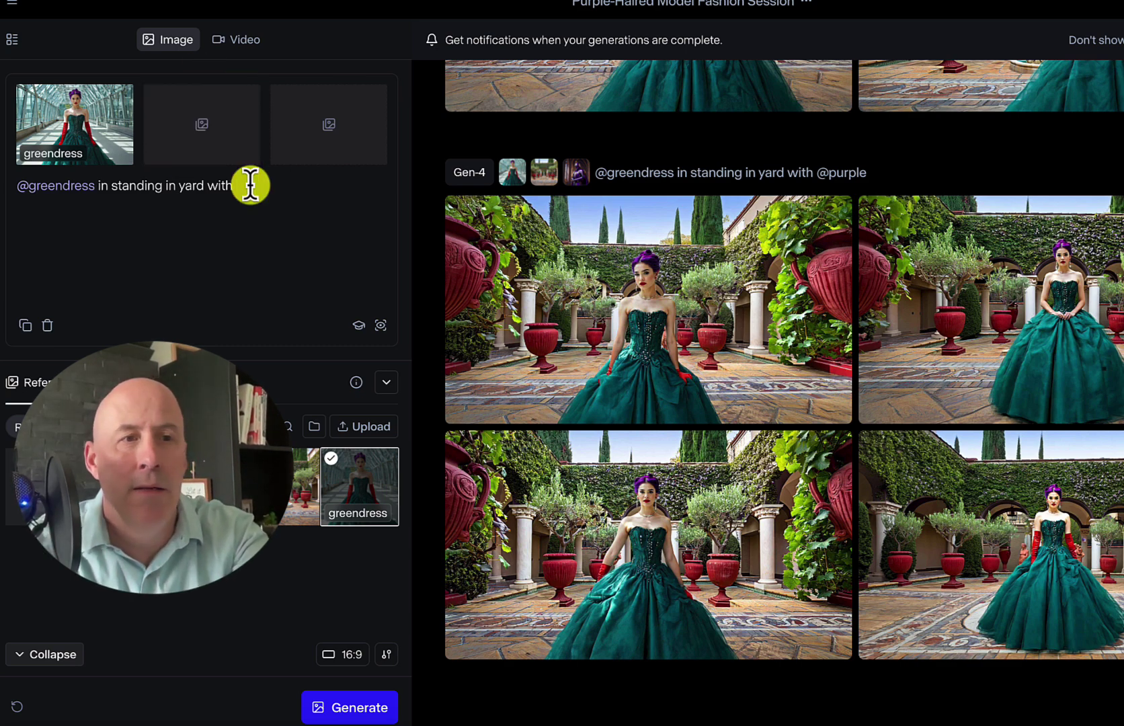
type("@")
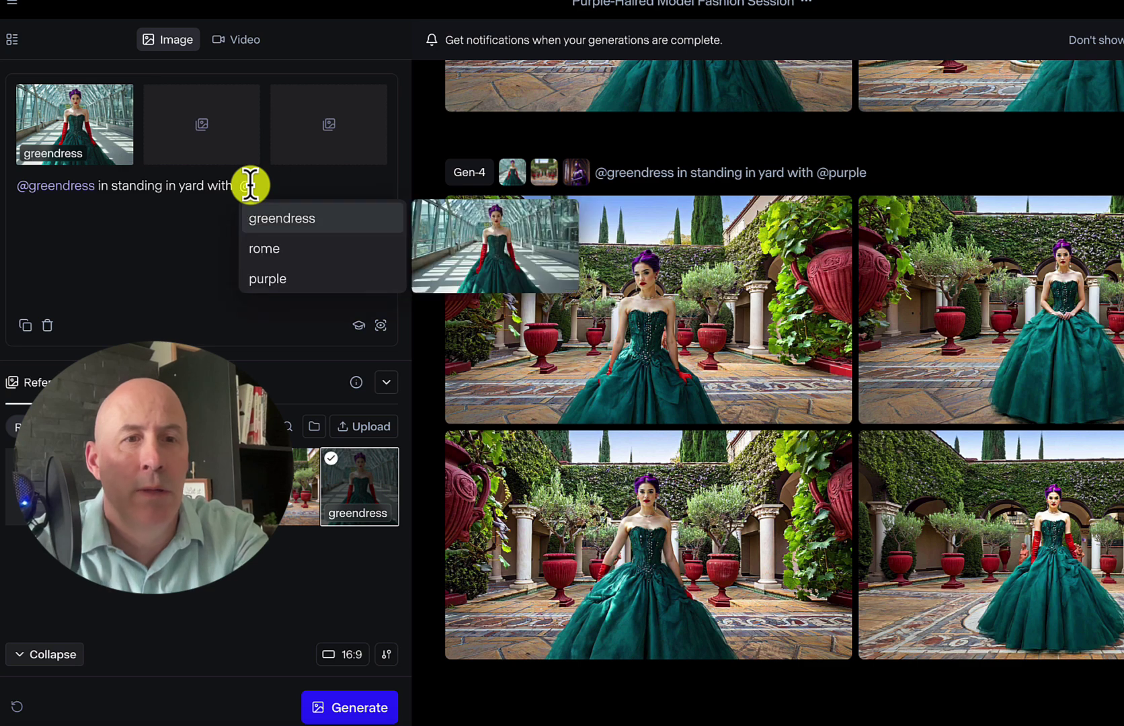
left_click(266, 281)
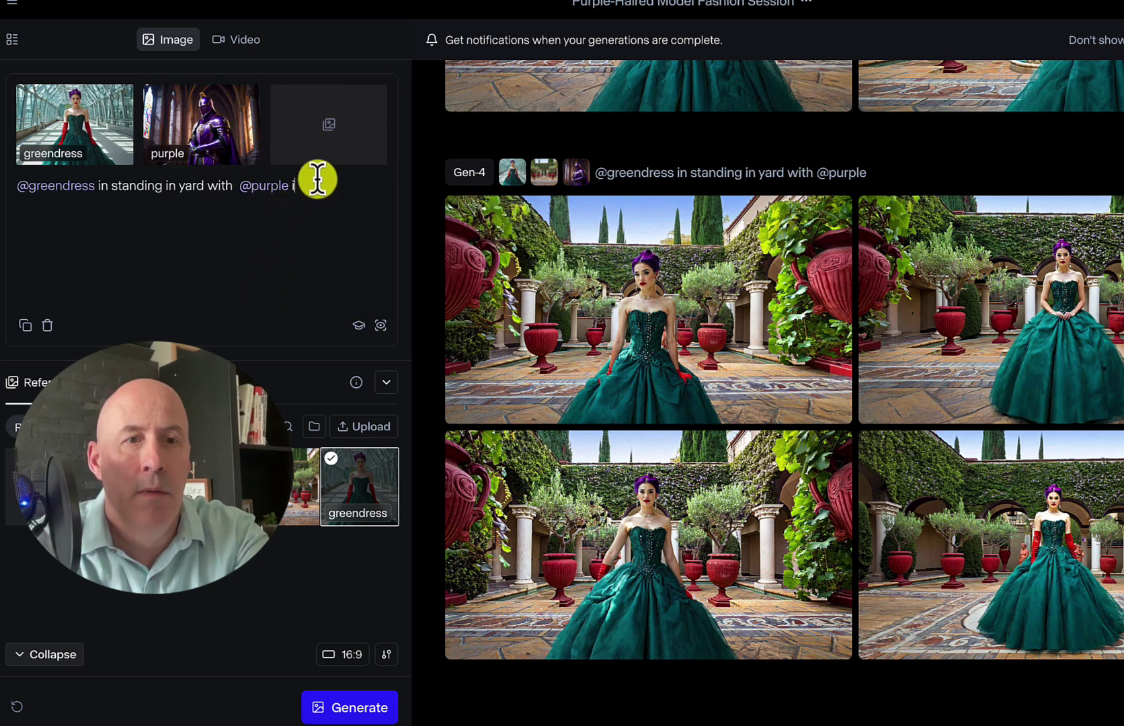
type("in")
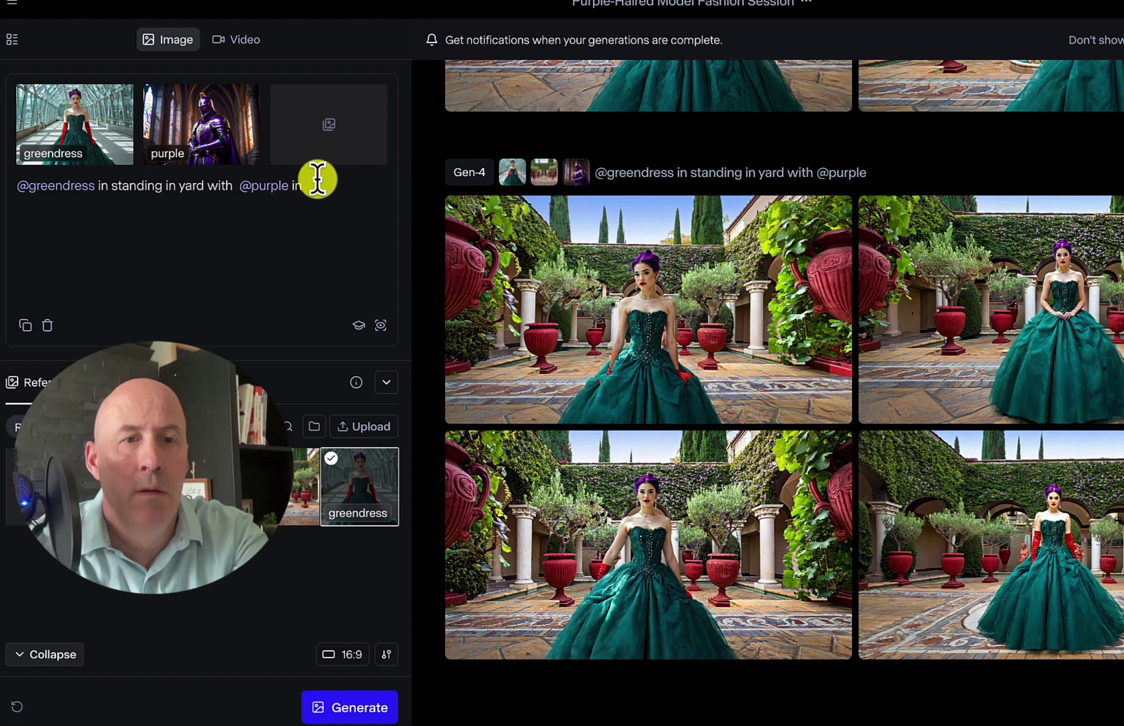
type(" @")
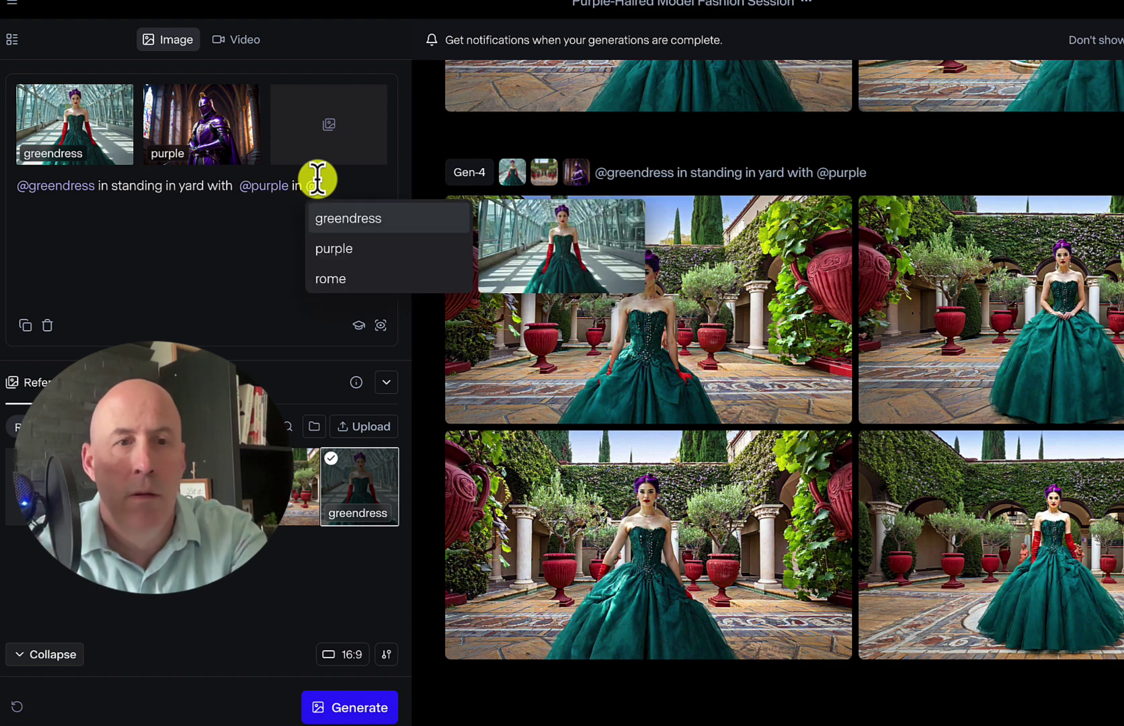
left_click(331, 293)
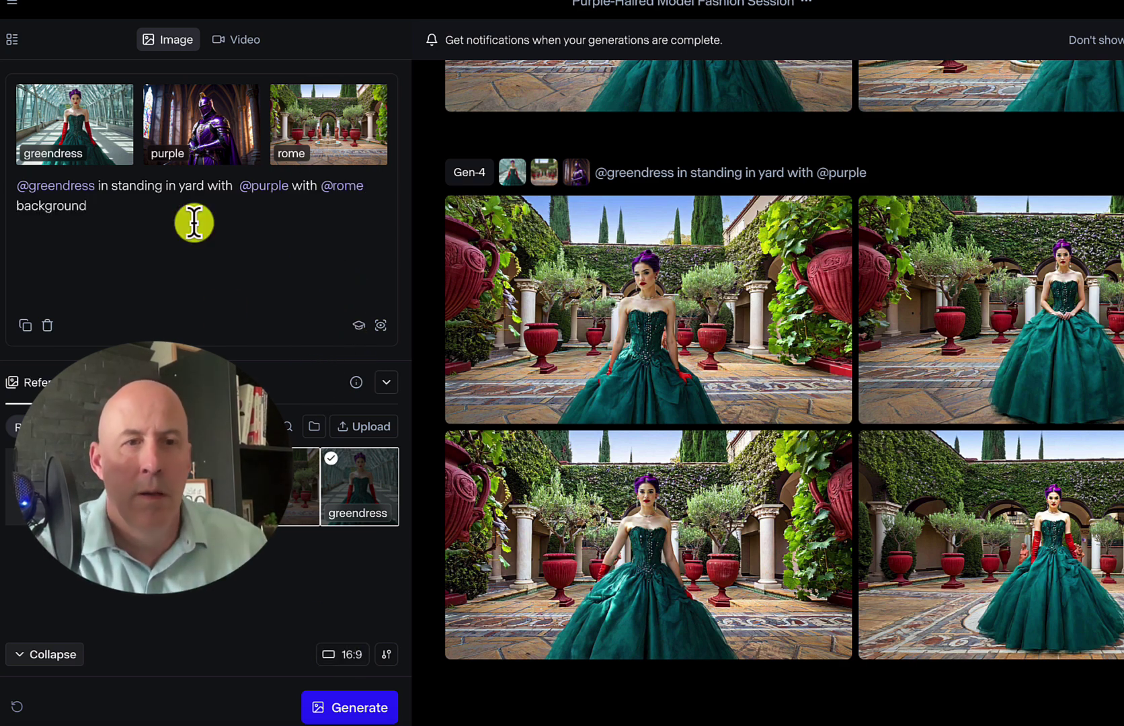
left_click(372, 699)
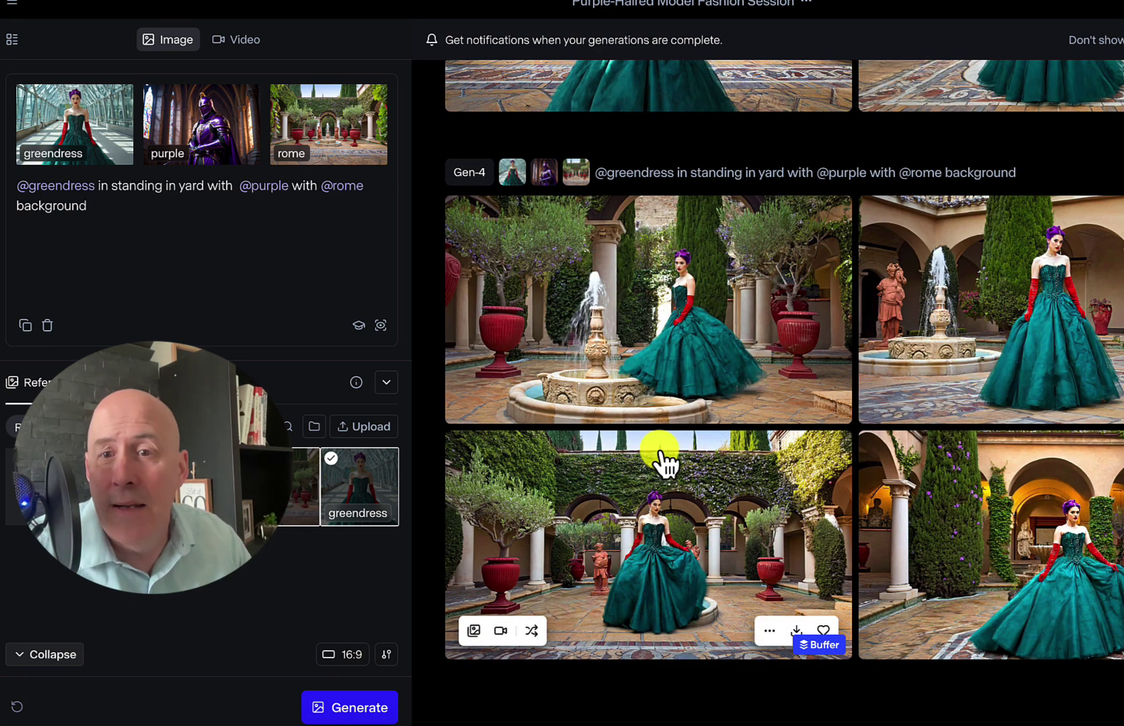
Look through the four generated courtyard images at full size and return to the session
left_click(699, 344)
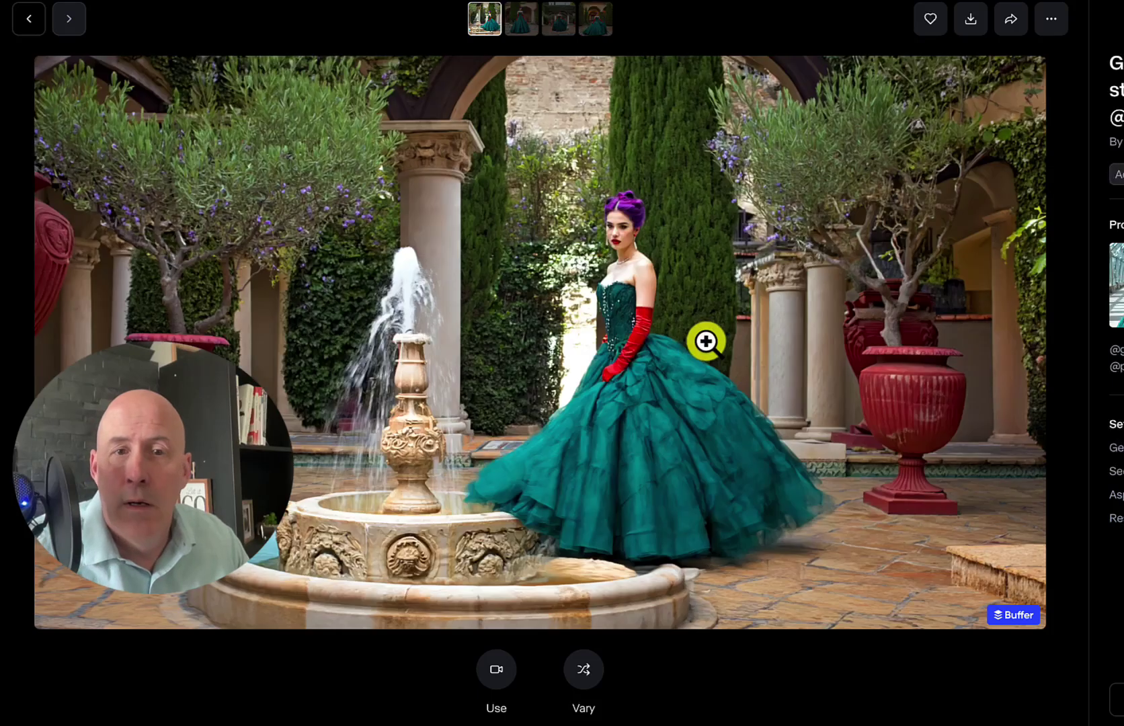
key("Right")
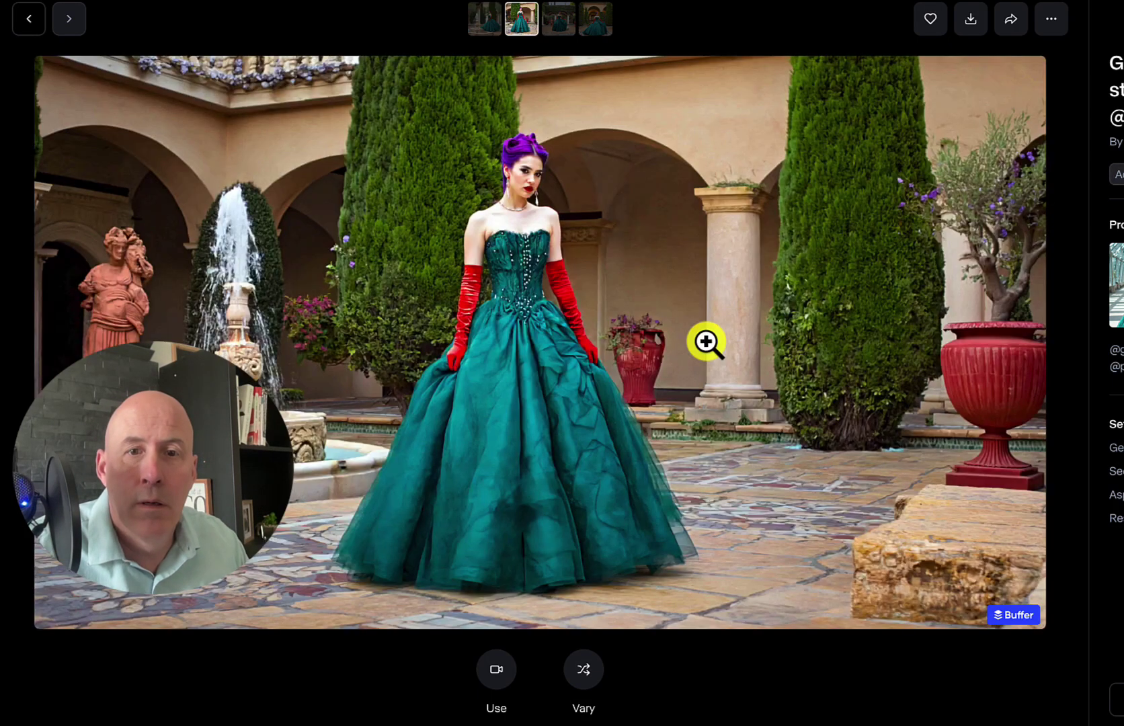
key("Right")
key("Left")
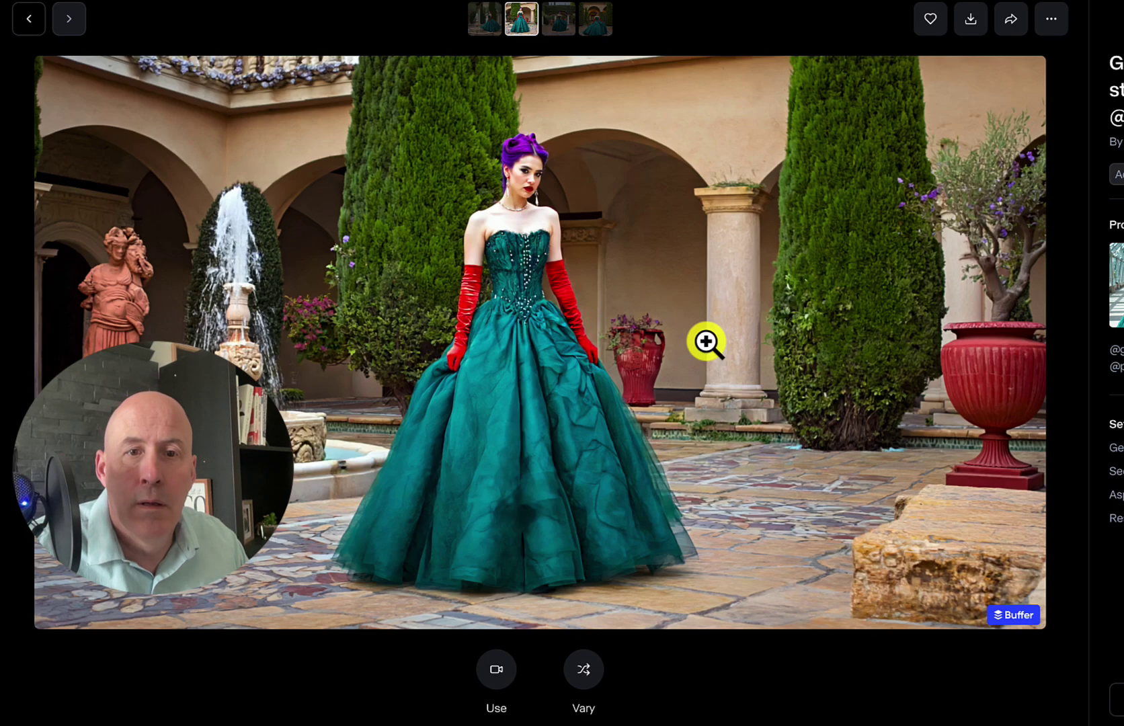
key("Right")
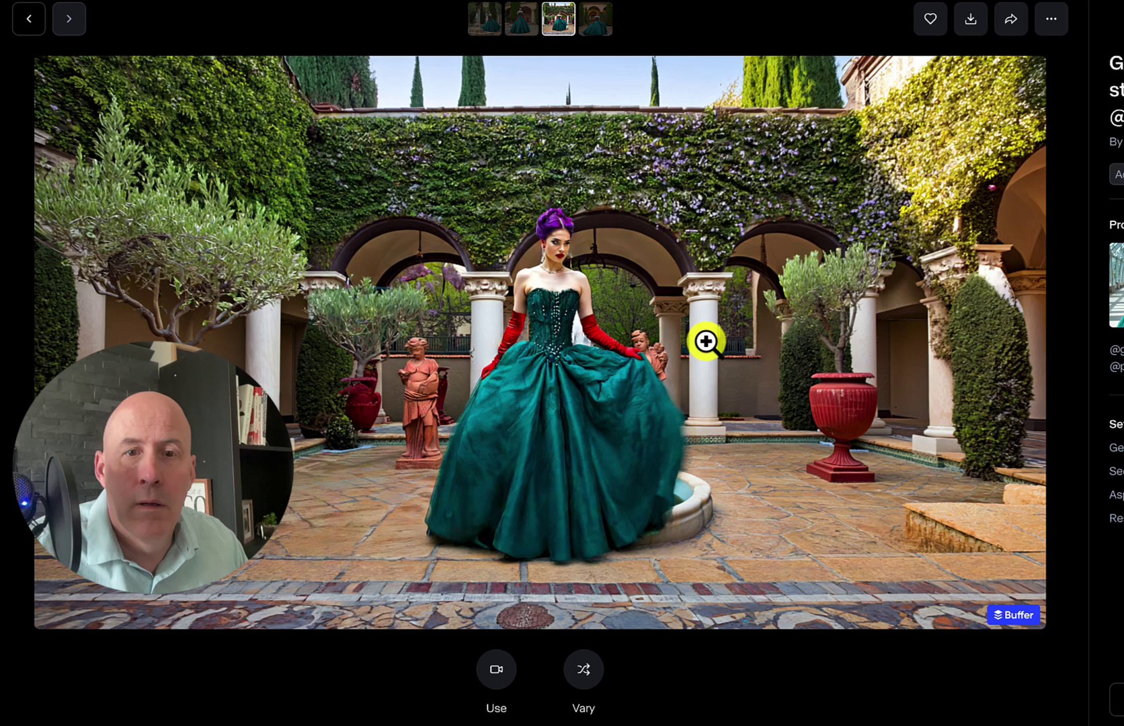
key("Right")
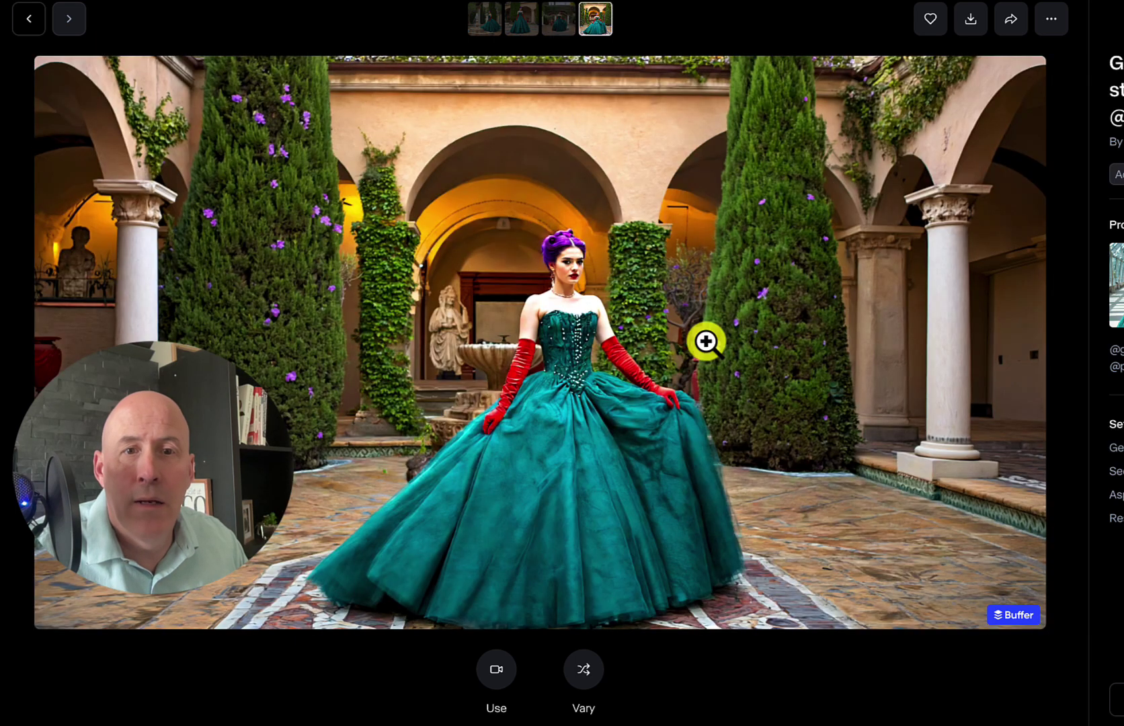
key("Left")
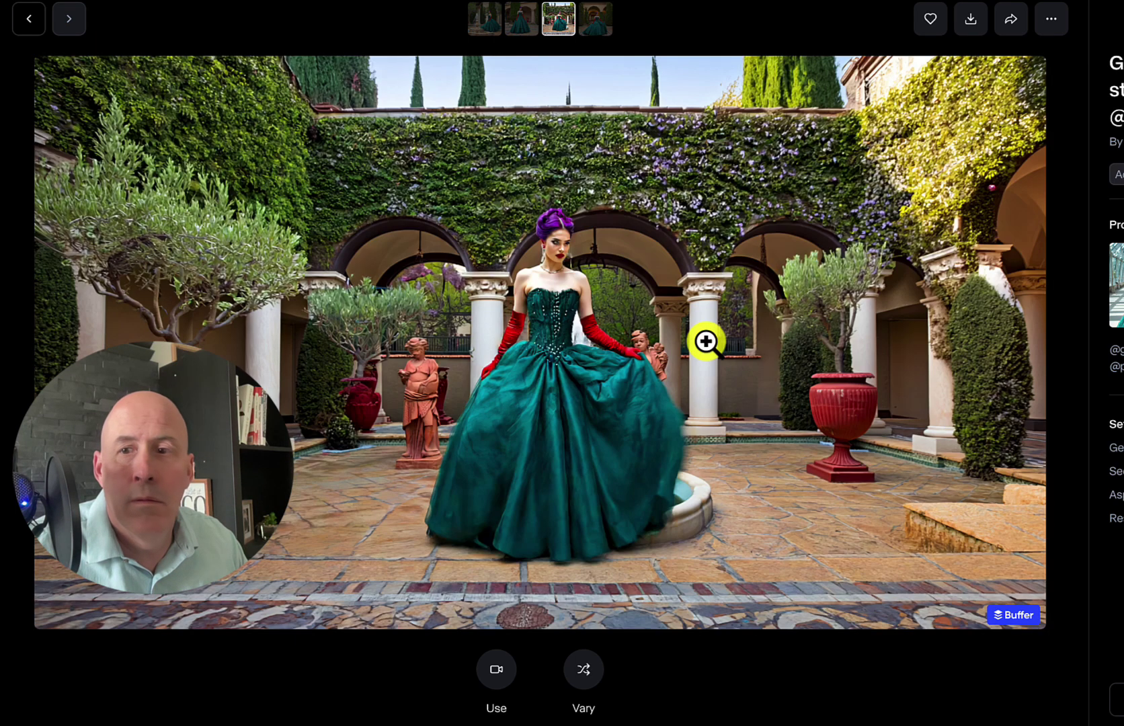
key("Left")
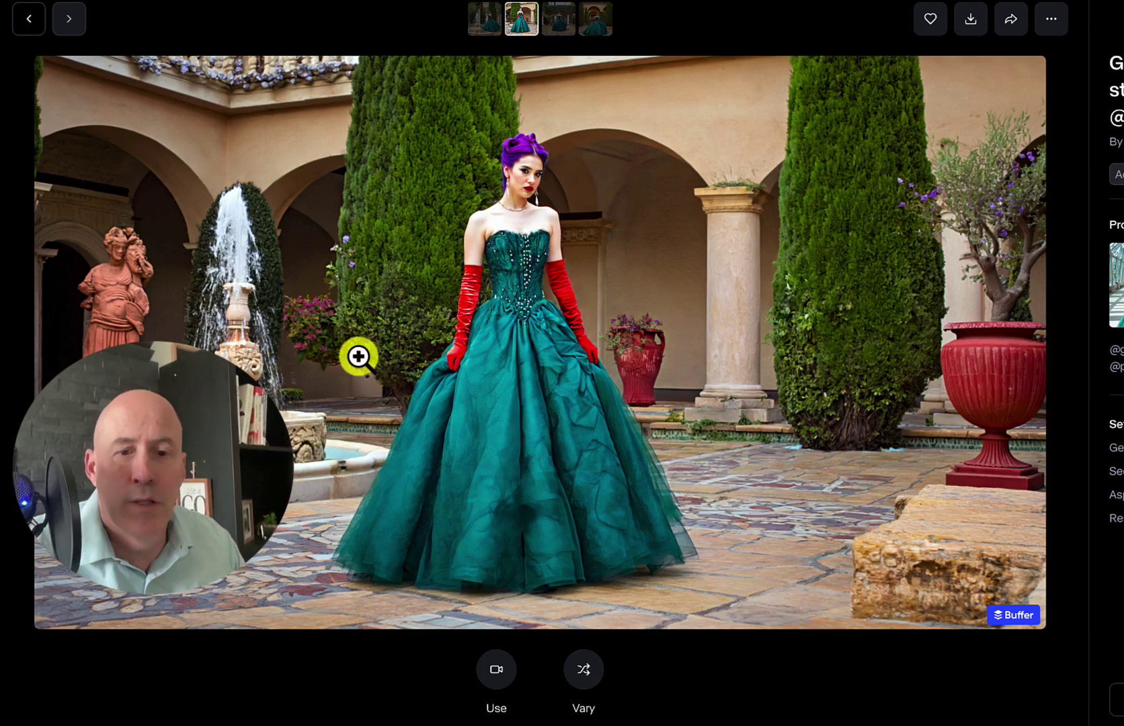
left_click(29, 20)
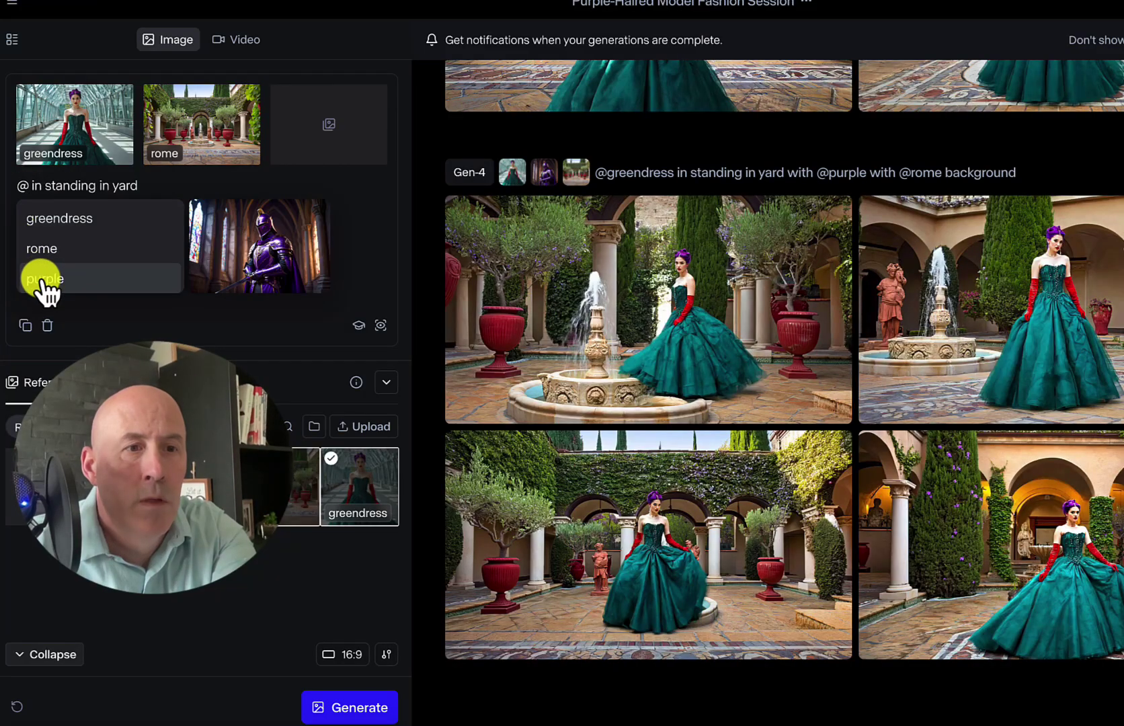
left_click(40, 278)
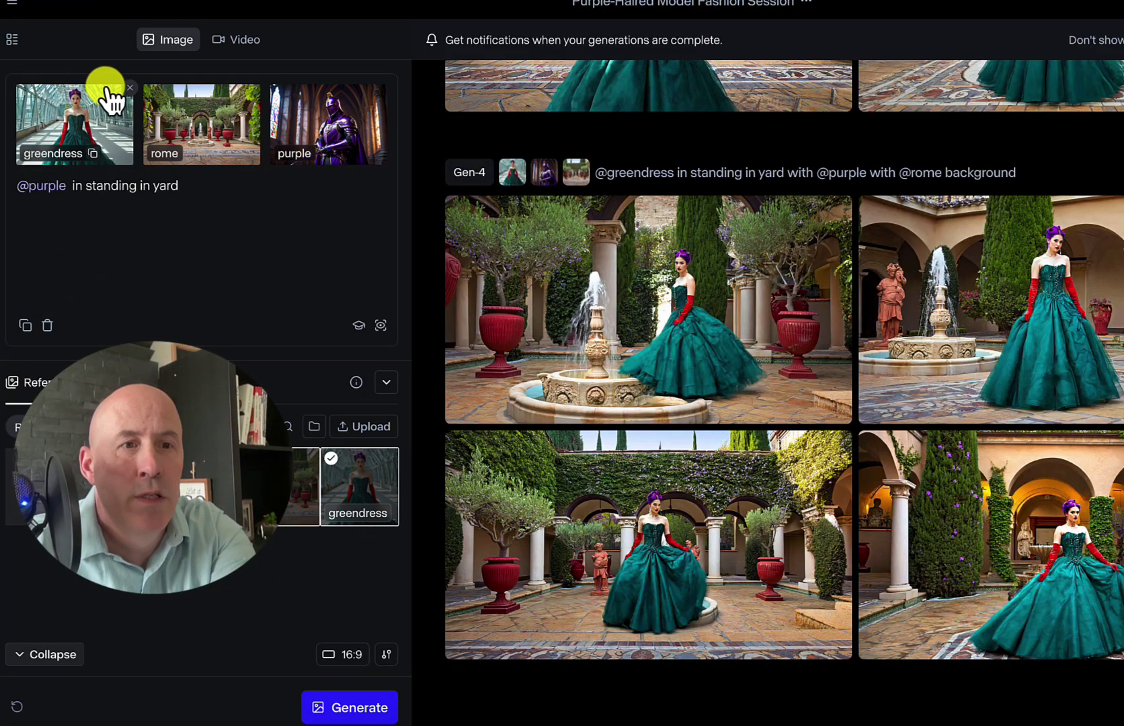
left_click(129, 87)
left_click(130, 88)
left_click(127, 88)
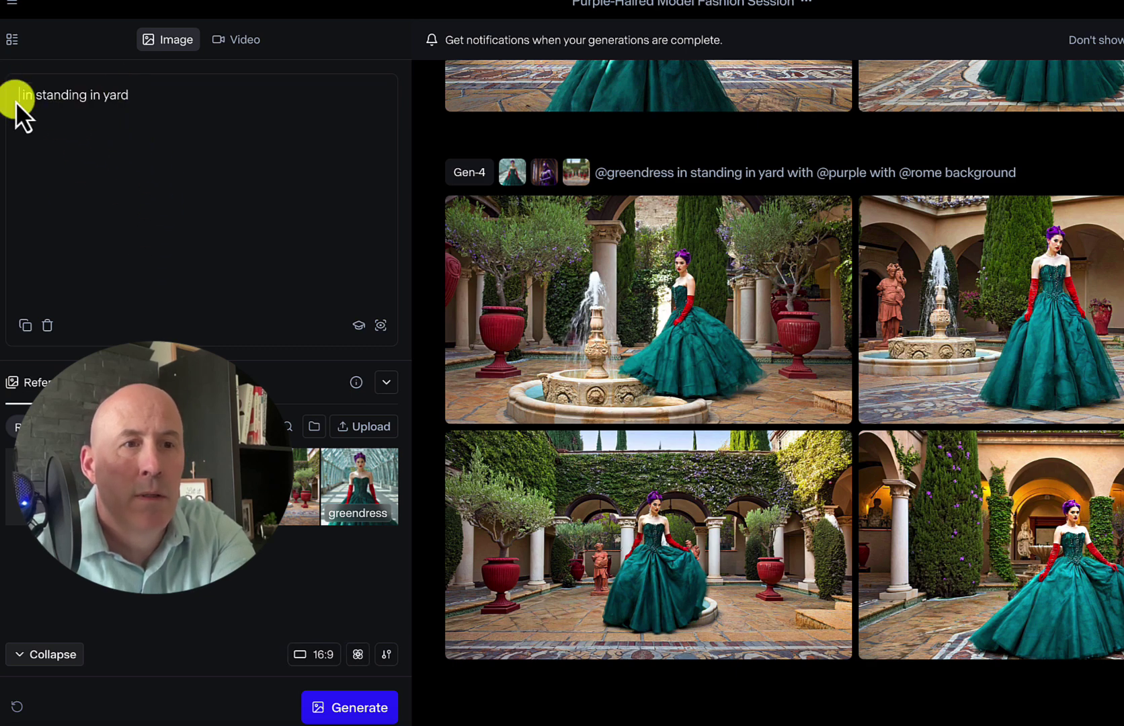
key("ctrl+z")
Add "ready for battle" to the prompt and generate images from the purple knight and courtyard references
left_click(196, 189)
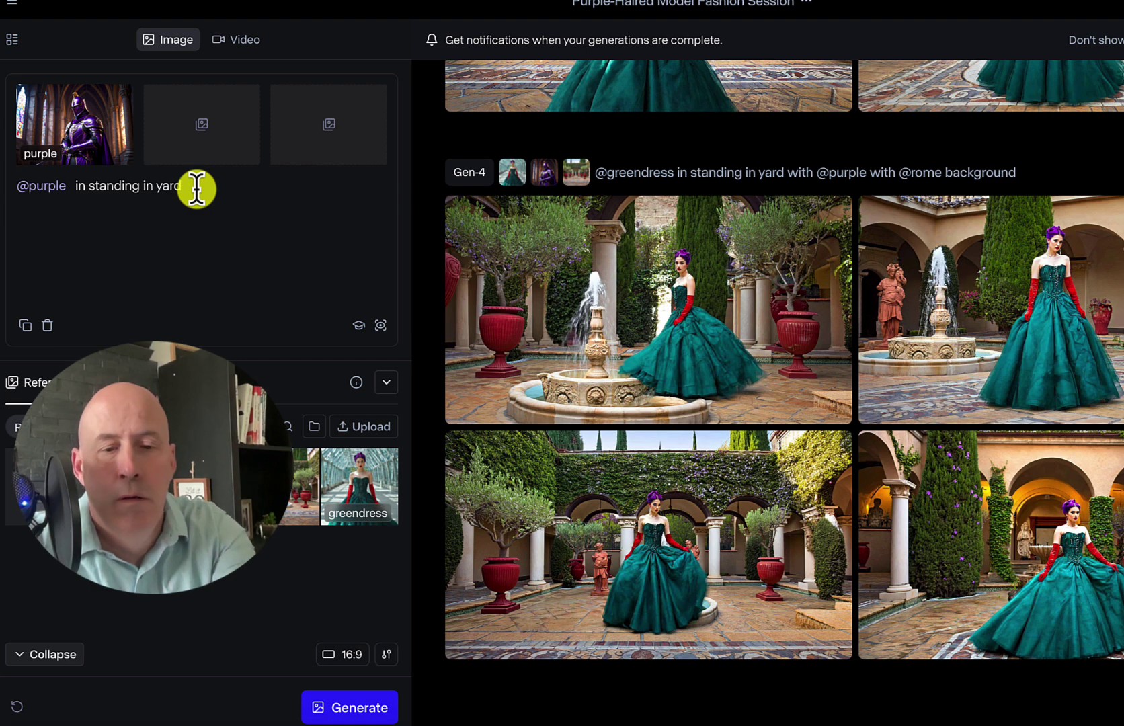
type("ready for battle")
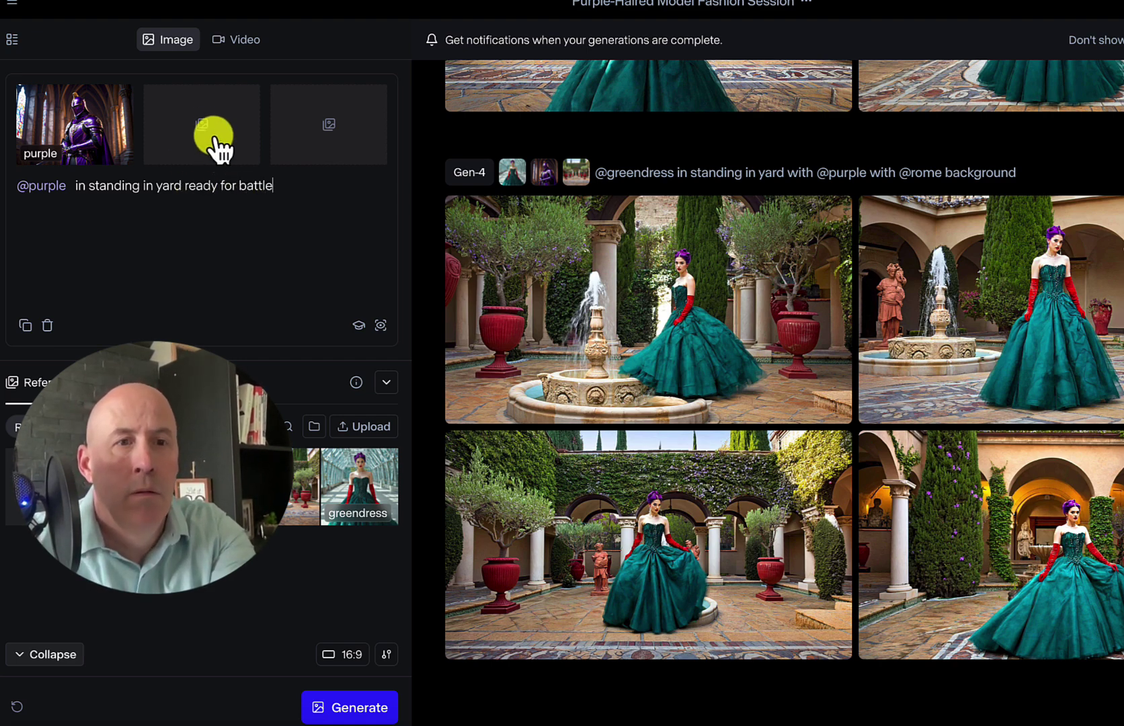
key("Return")
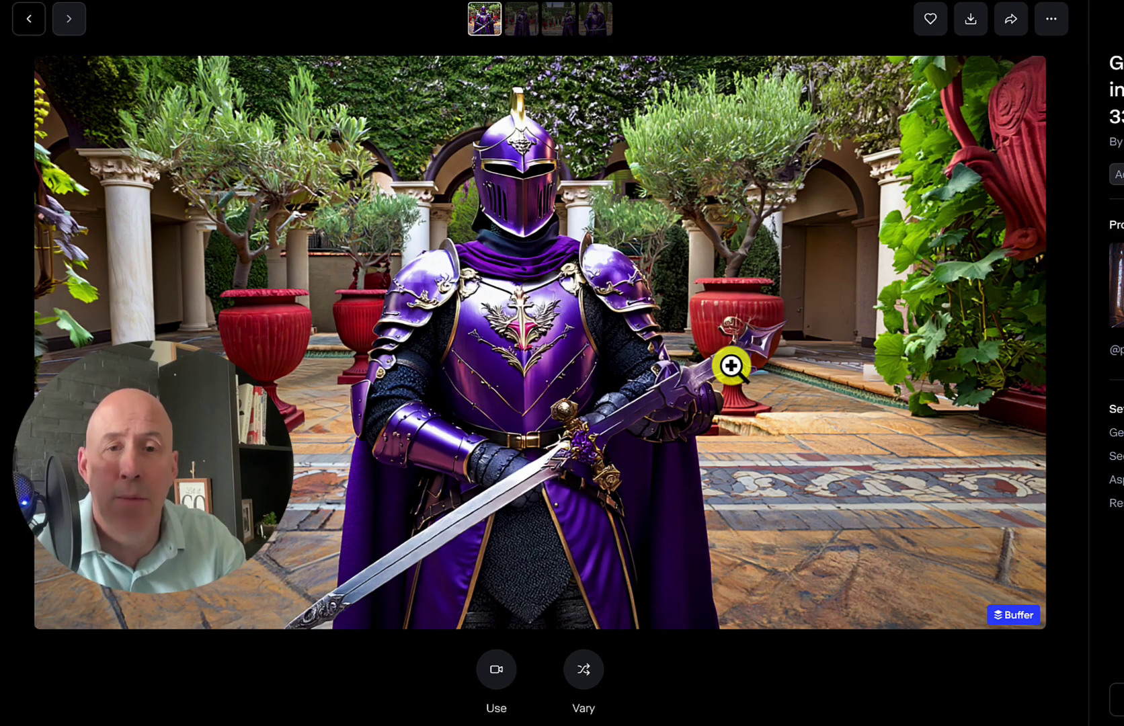
Compare the four generated images of the purple knight in the courtyard at full size, then close the viewer
key("Right")
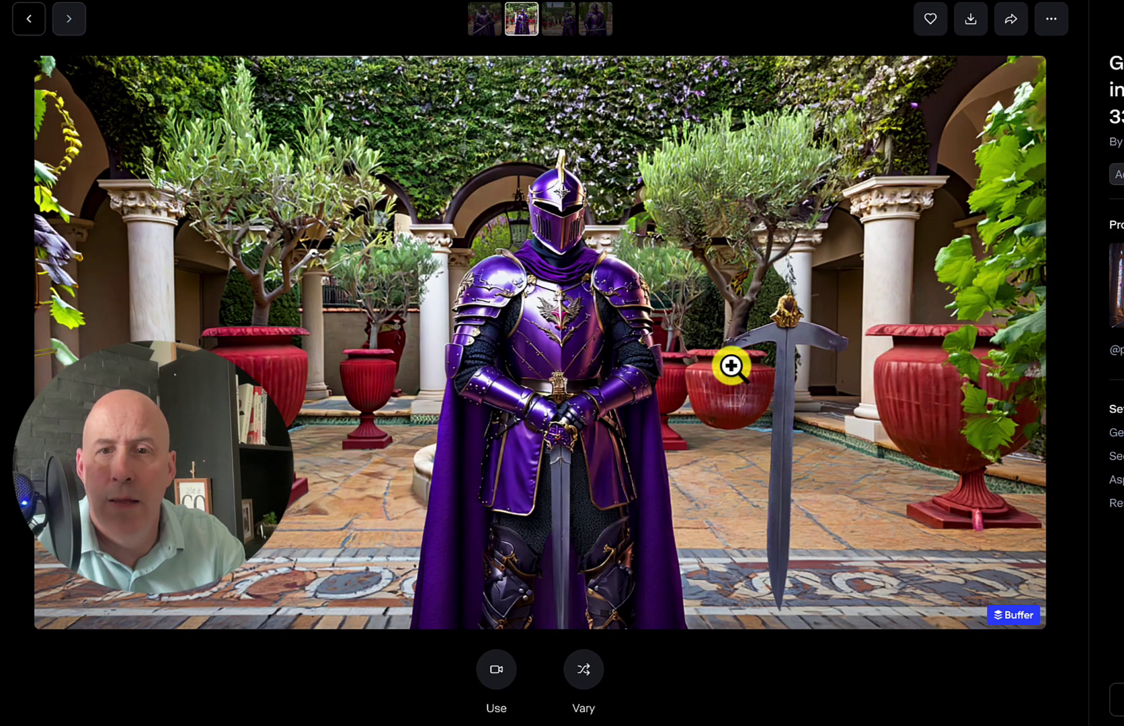
key("Right")
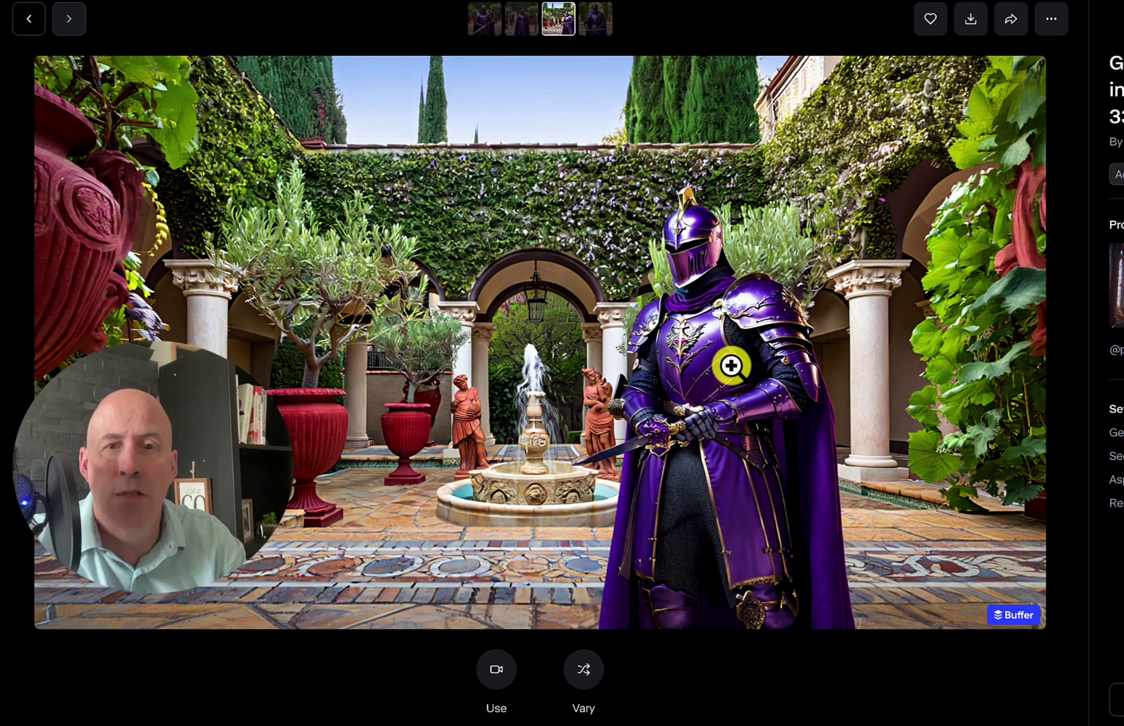
key("Right")
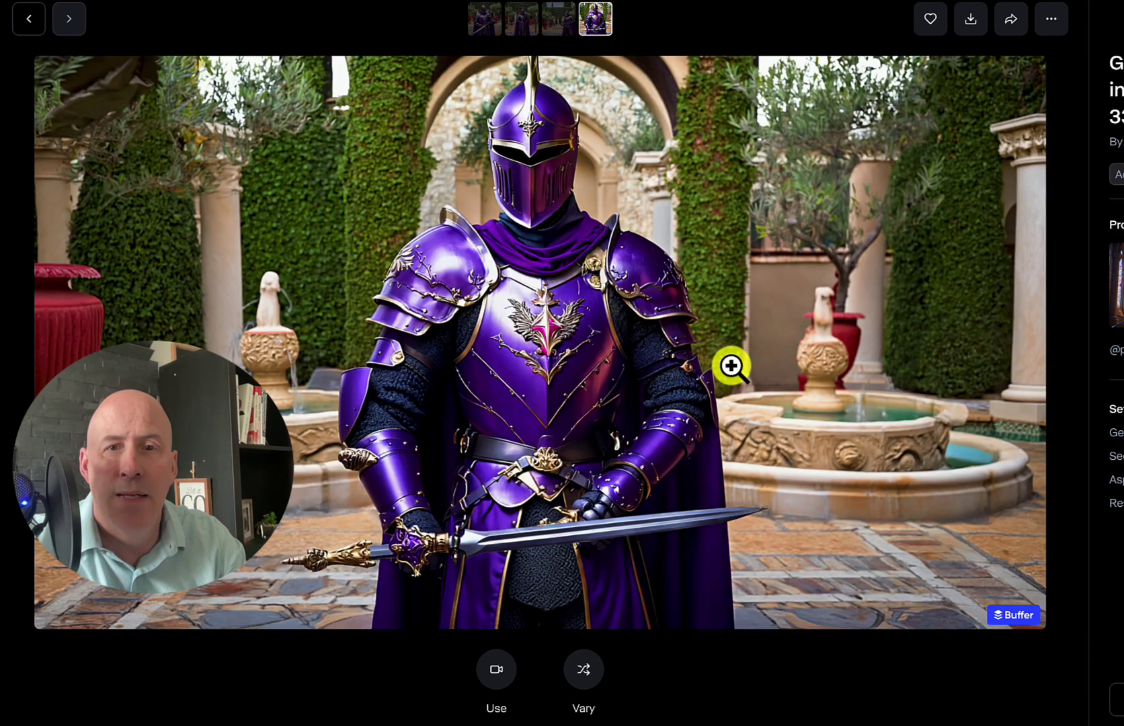
key("Left")
key("Left")
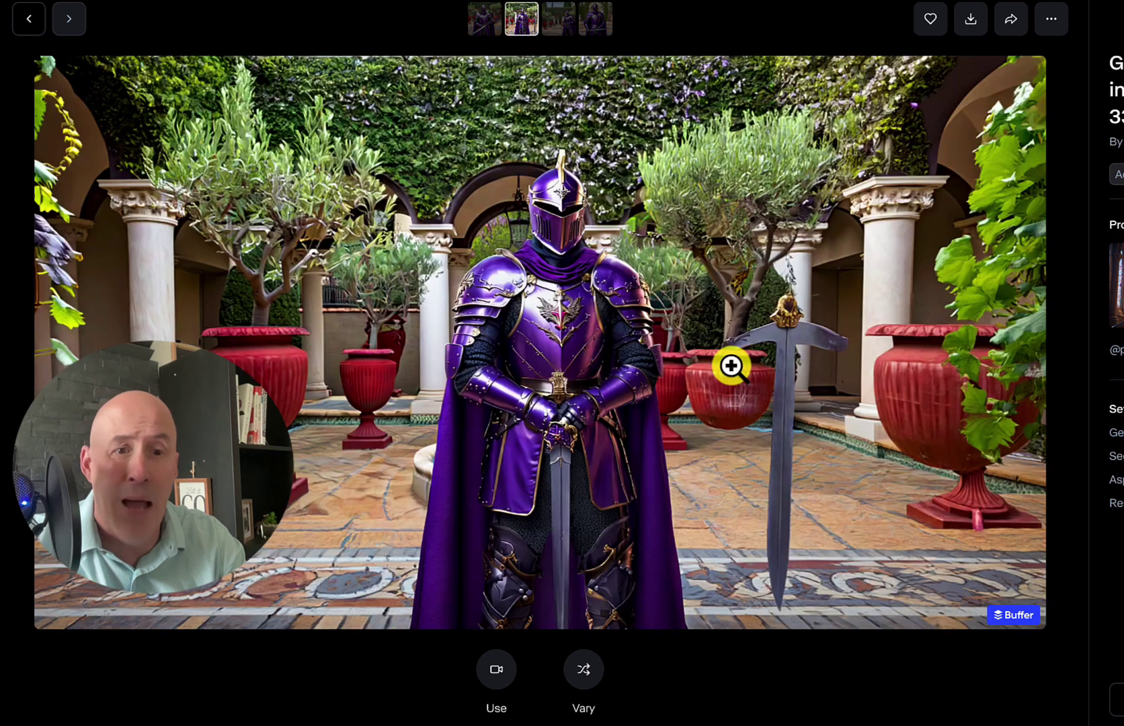
key("Left")
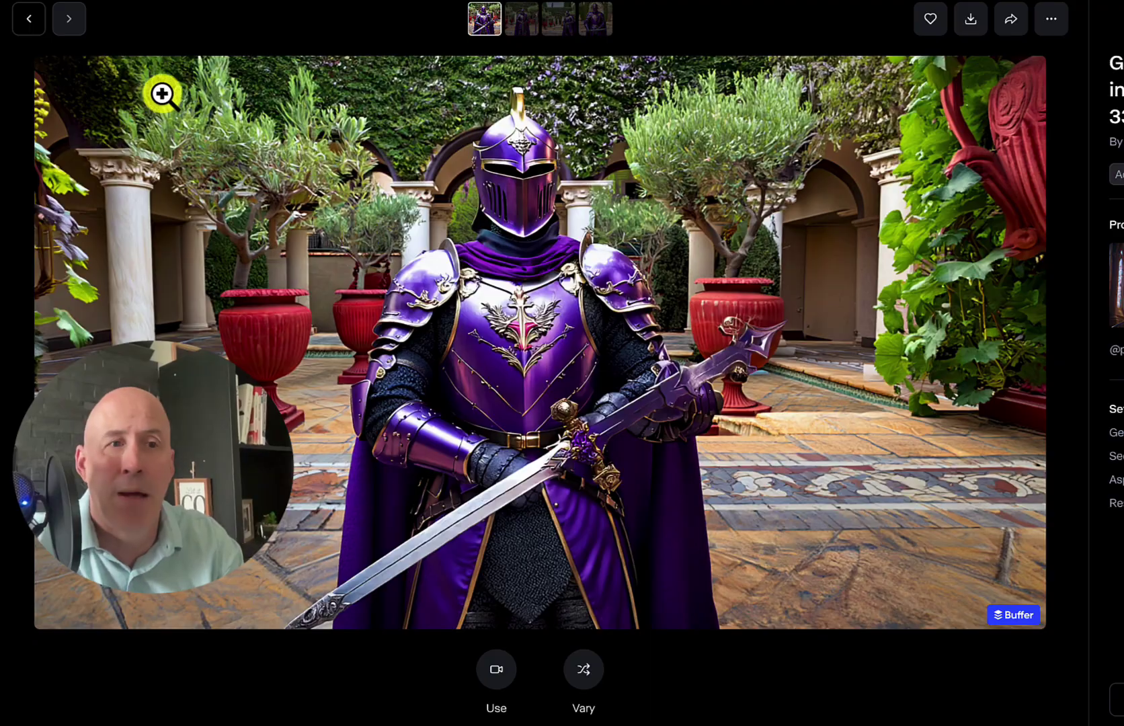
key("Escape")
Remove the courtyard reference, add "in the castle" to the end of the prompt and generate the images
left_click(252, 101)
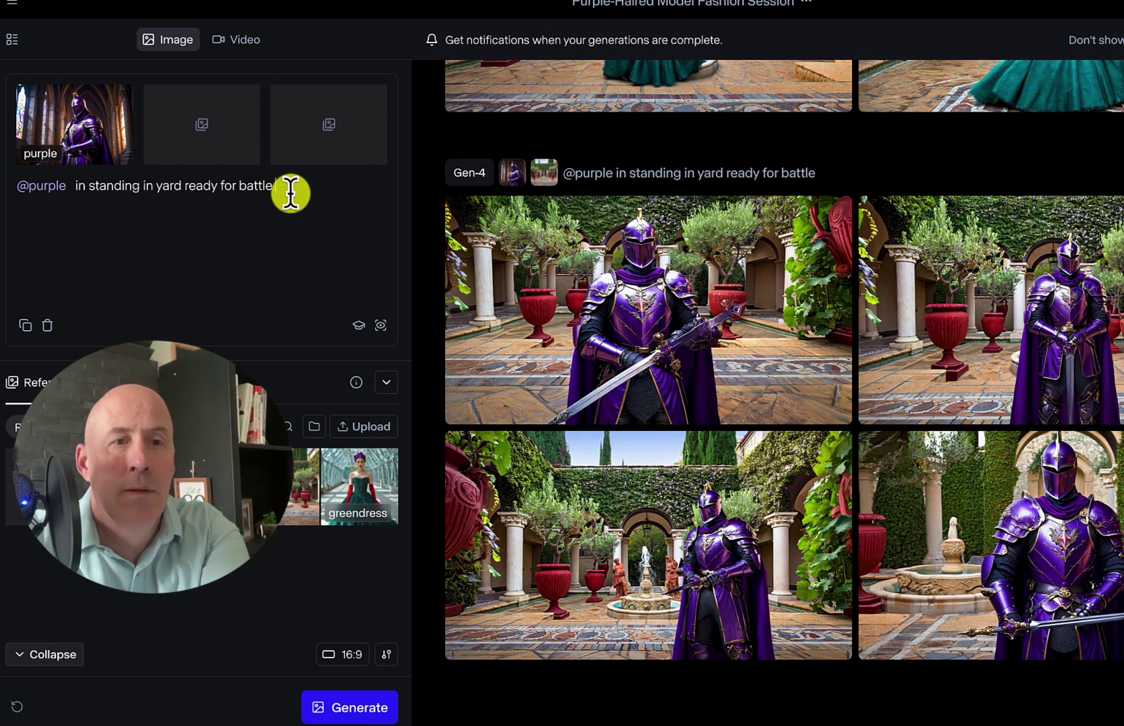
type("e castle")
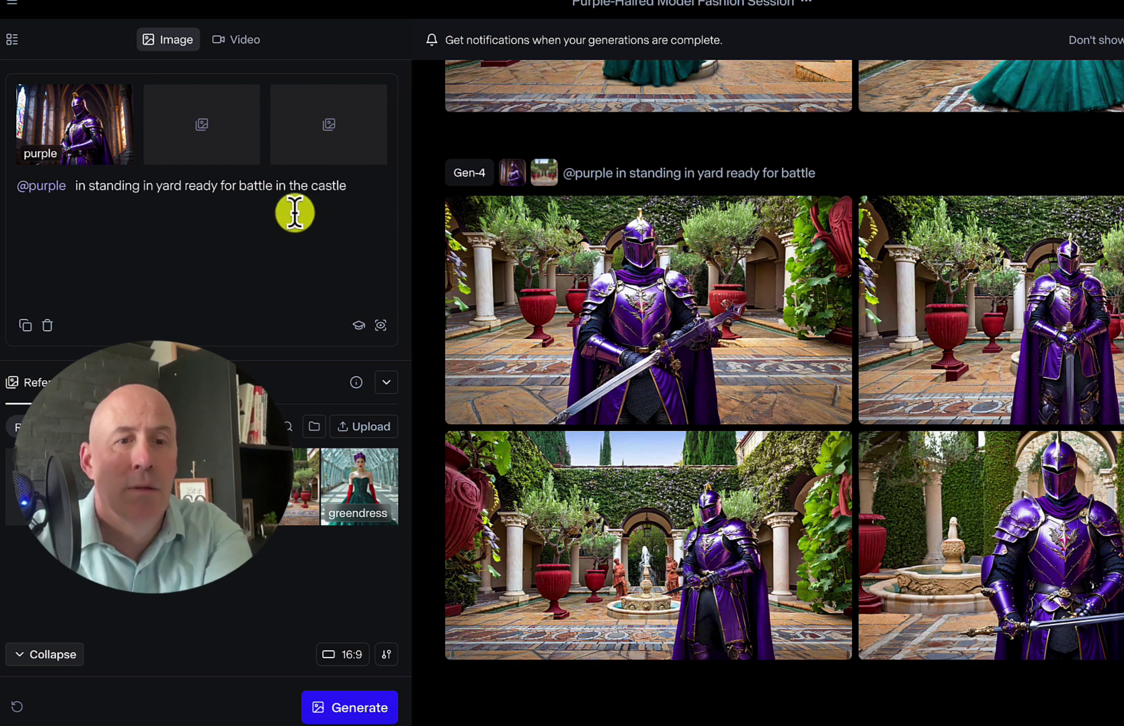
key("Return")
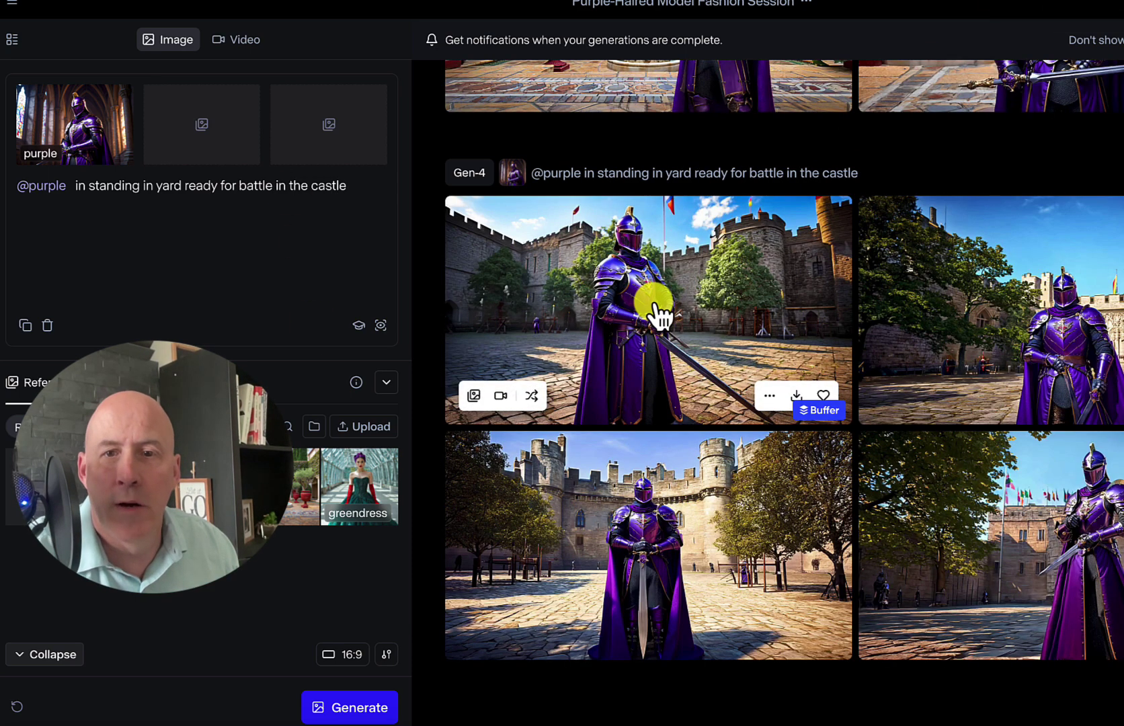
Look through the generated images of the purple knight in the castle yard at full size
left_click(653, 303)
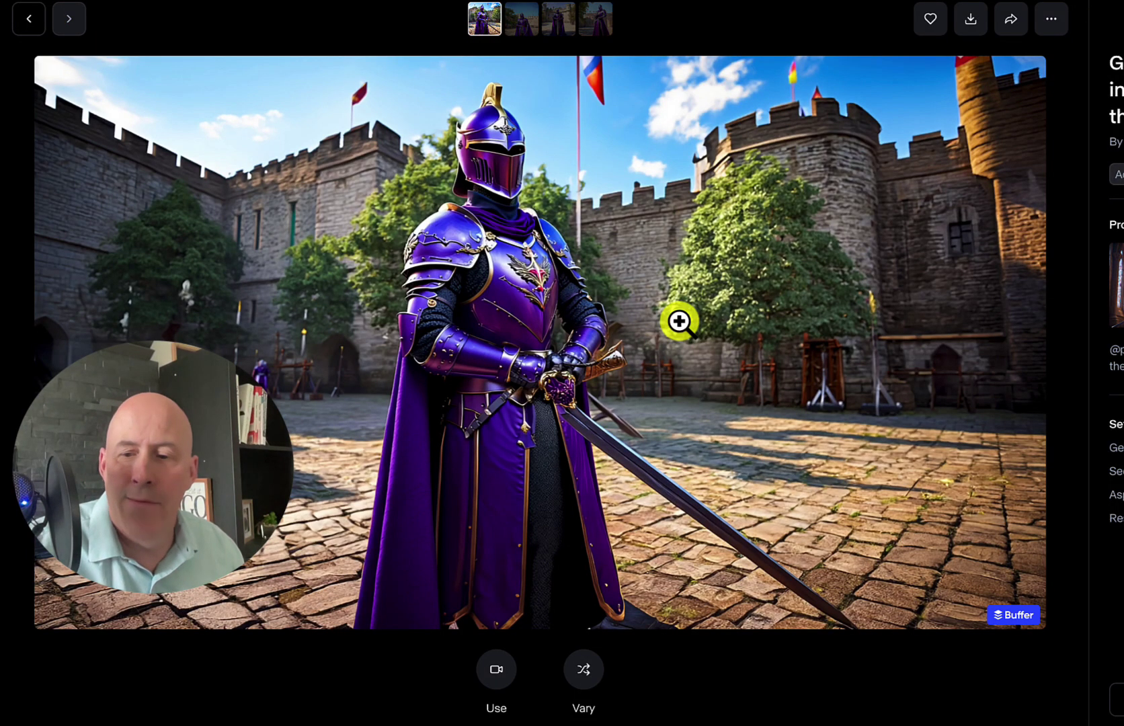
key("Right")
key("Right")
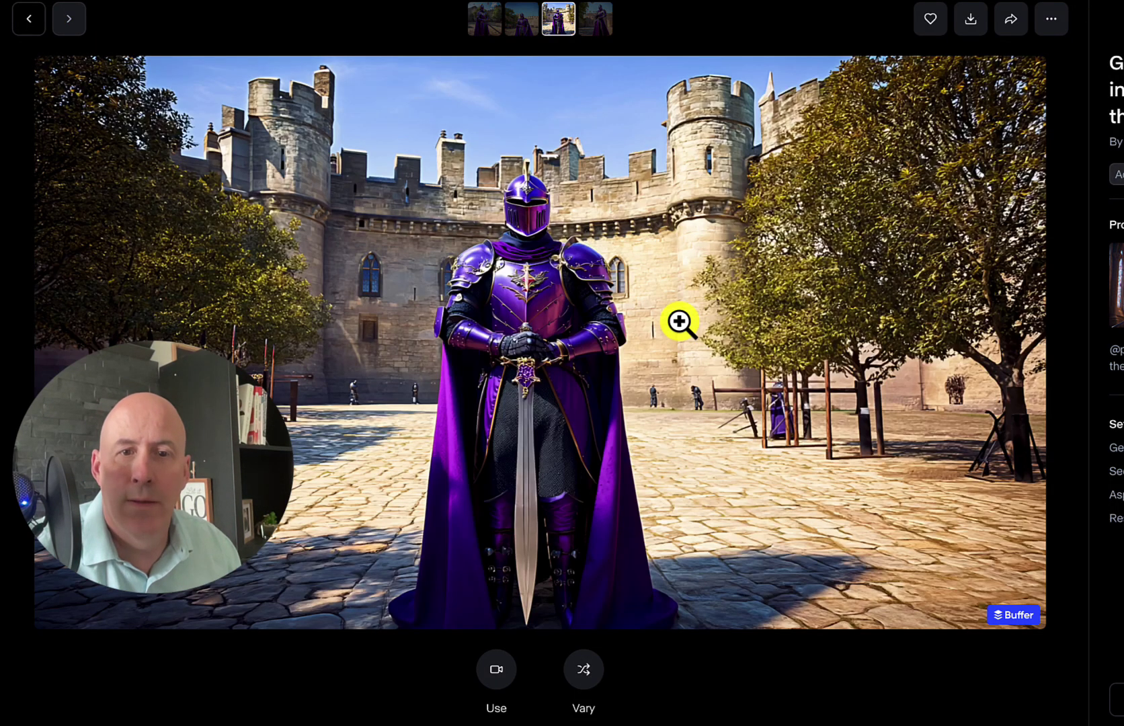
key("Right")
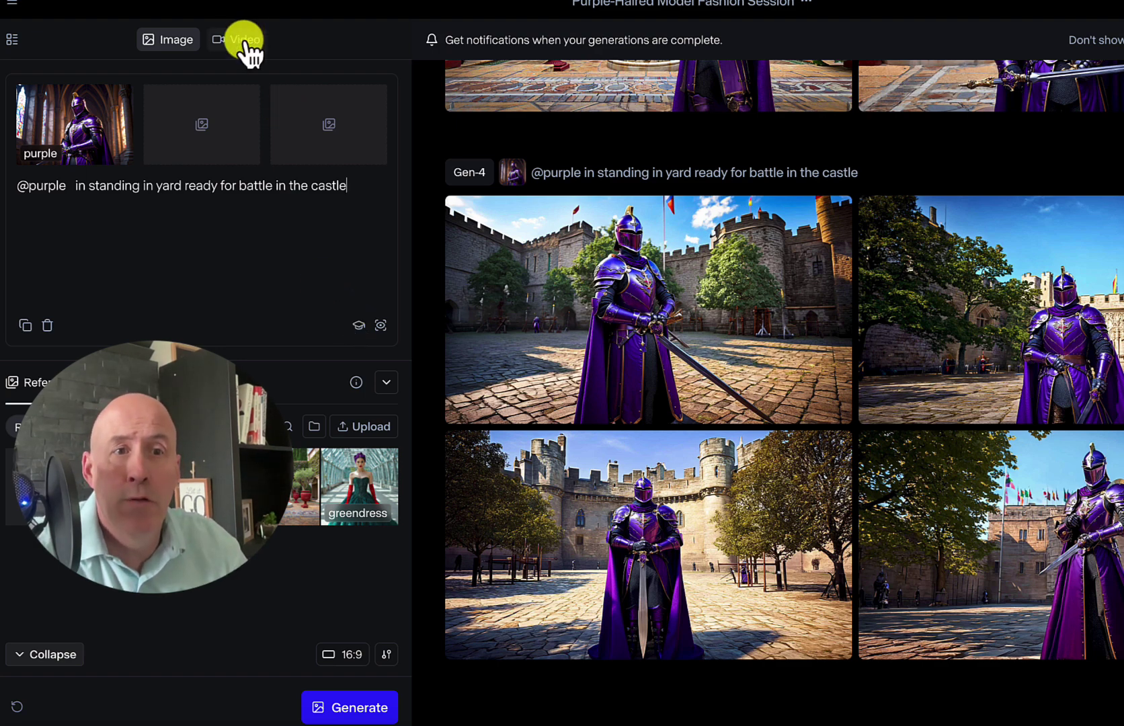
Use the castle image of the knight facing forward with his sword pointing down as the input for a video
mouse_move(626, 363)
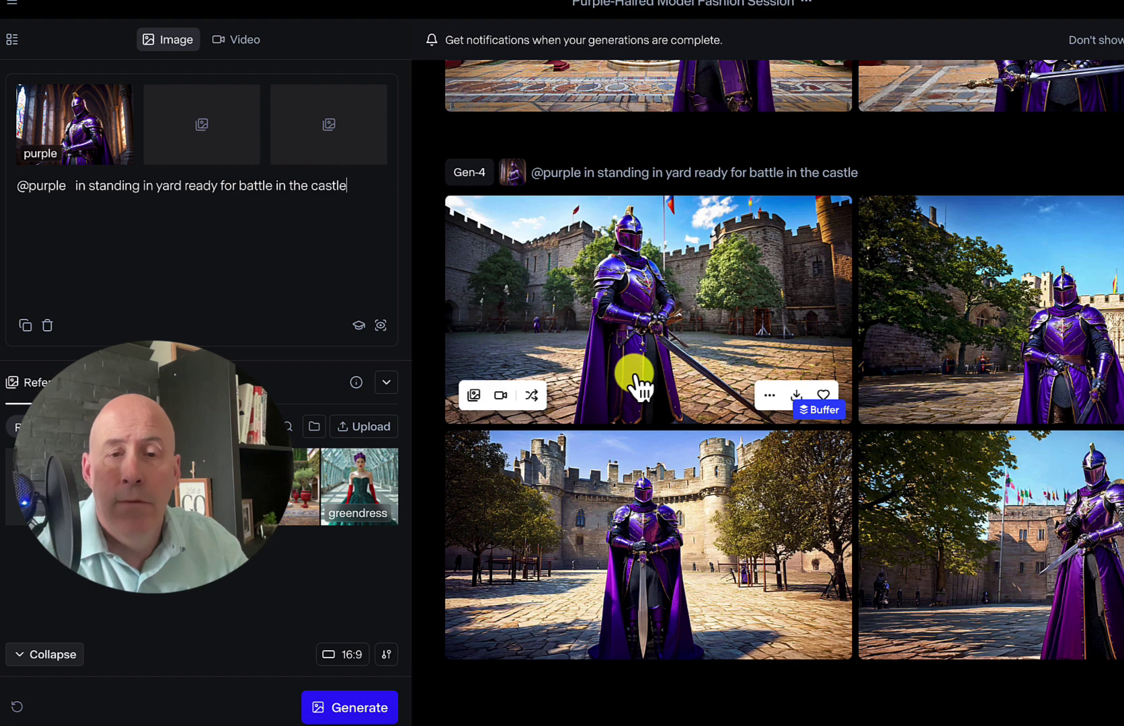
mouse_move(577, 603)
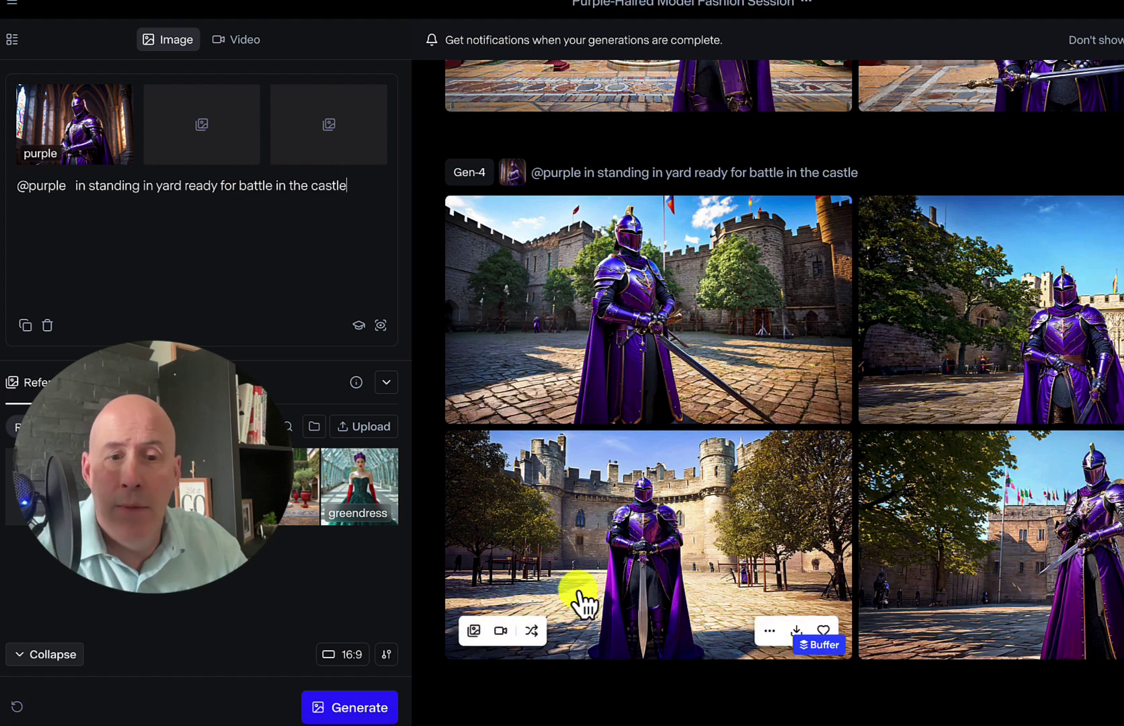
left_click(500, 630)
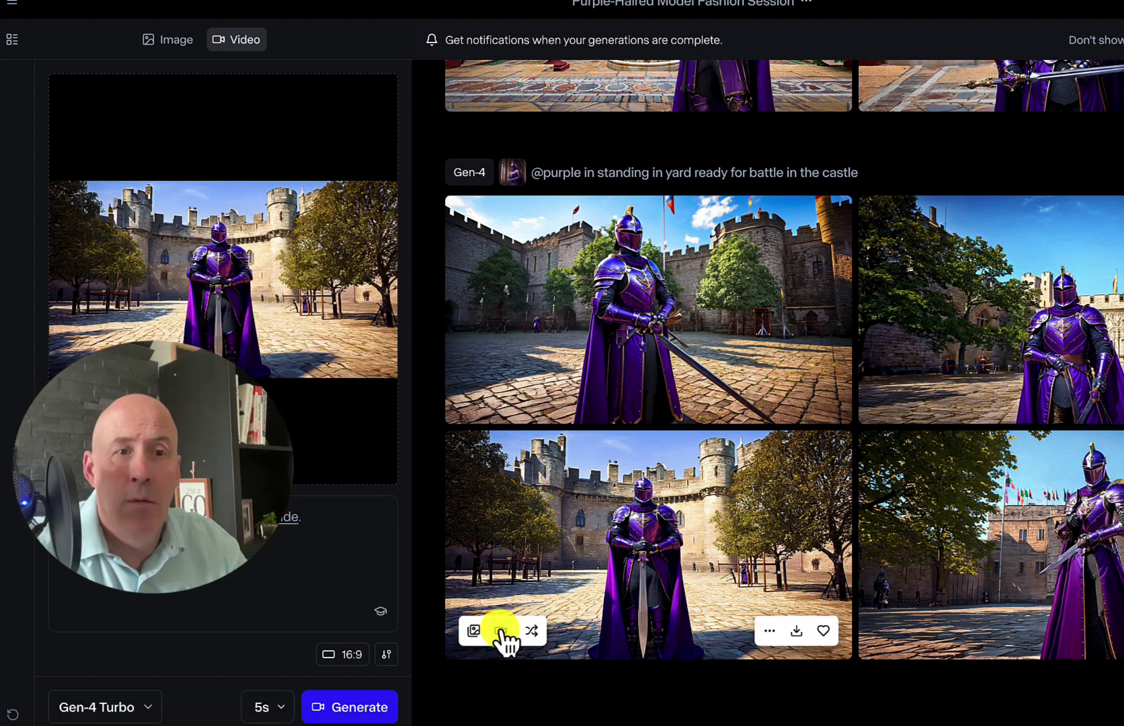
Enter "the knight is ready for battle to protect the castle" as the video prompt for the castle knight image
left_click(324, 518)
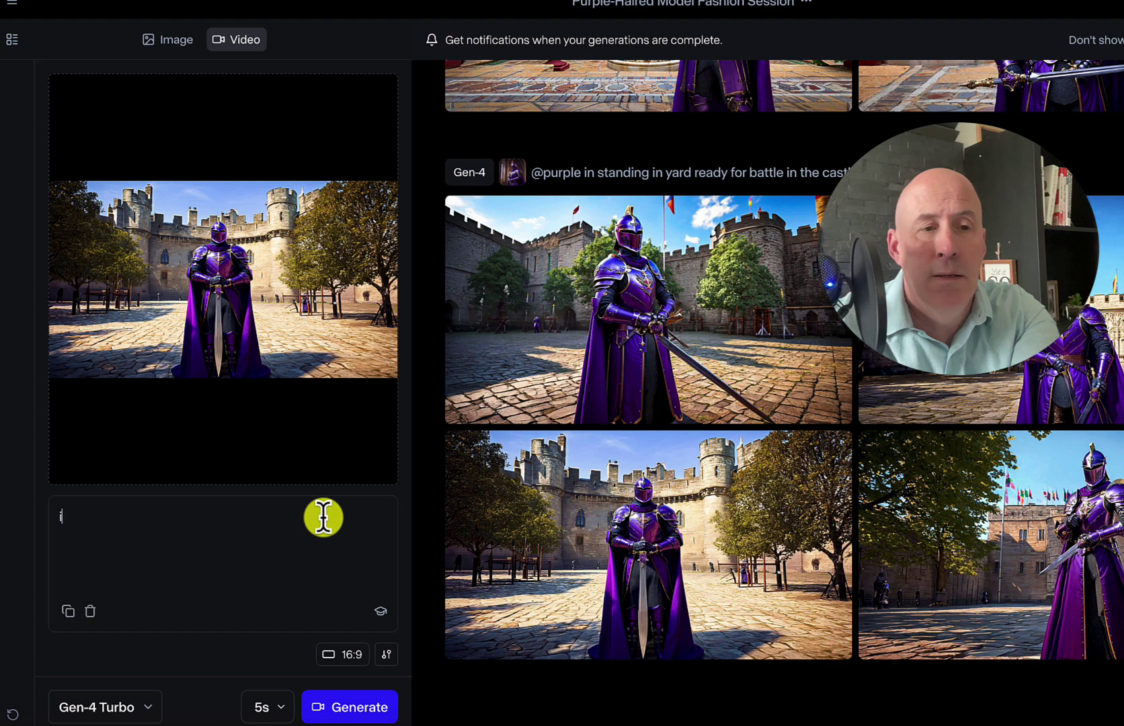
type("the kni")
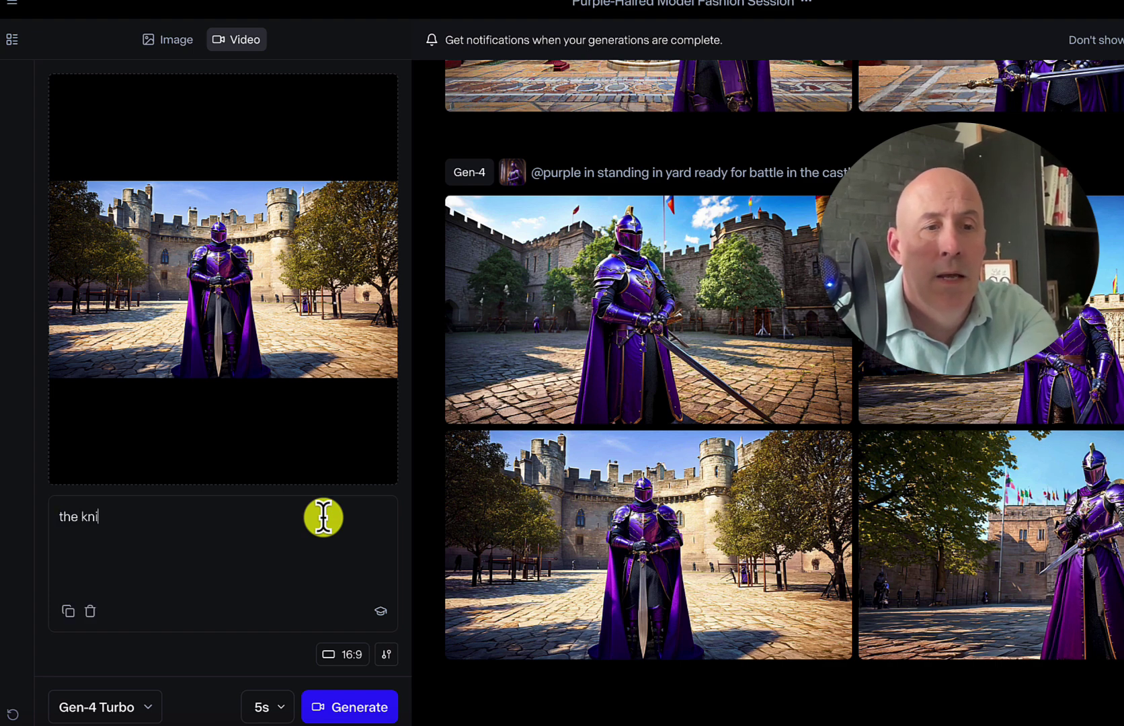
type("ght is read")
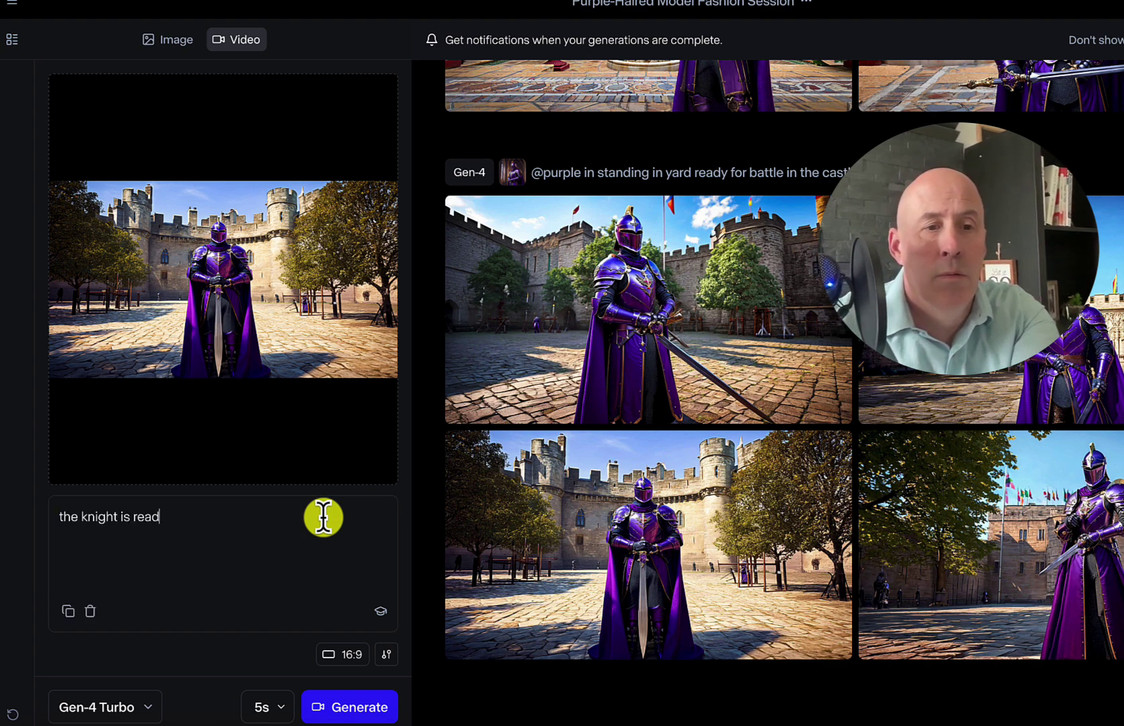
type("y for batt")
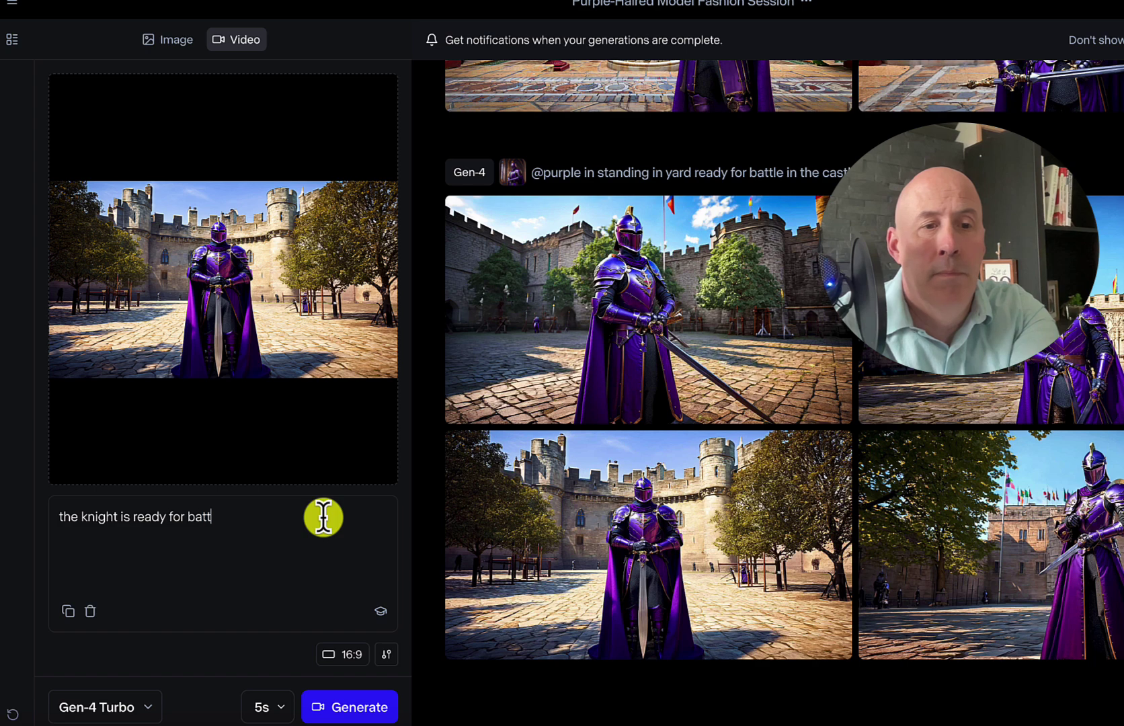
type("le to pro")
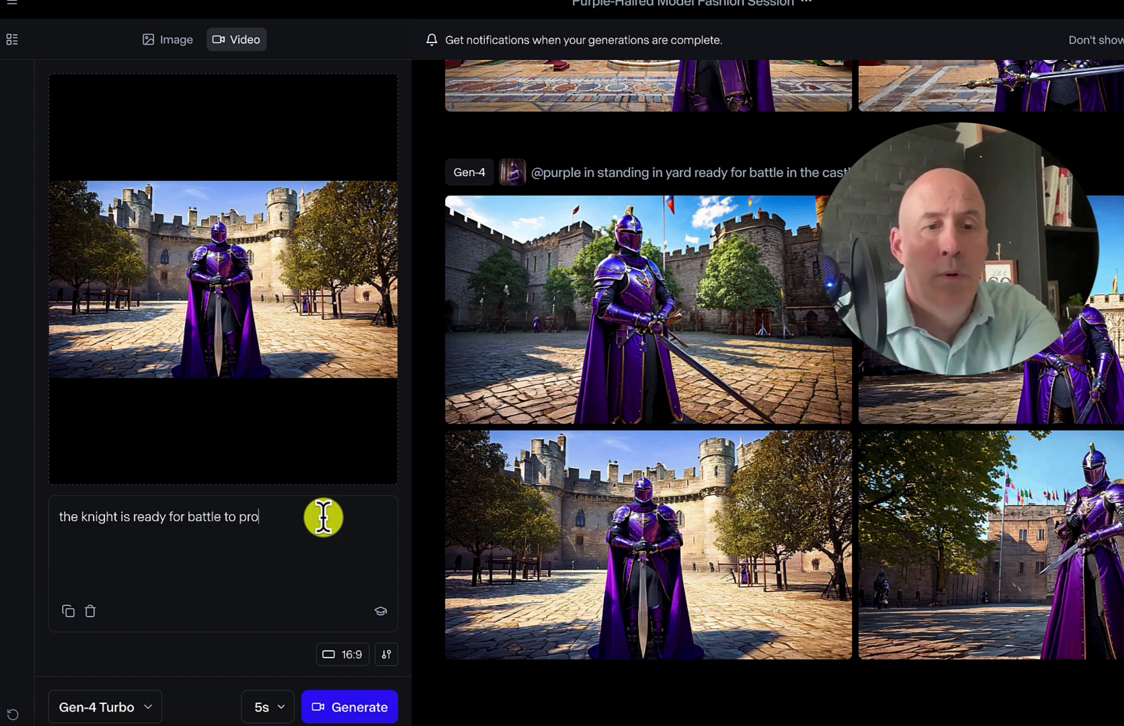
type("tect th")
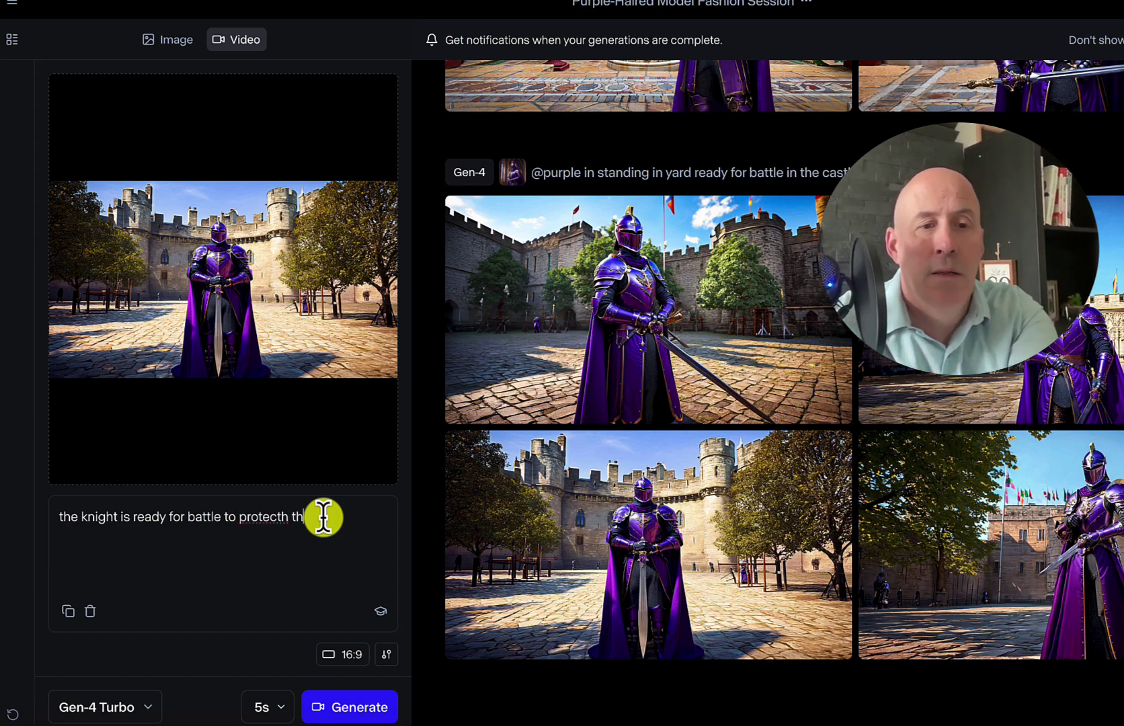
key("BackSpace")
key("BackSpace")
type("the ca")
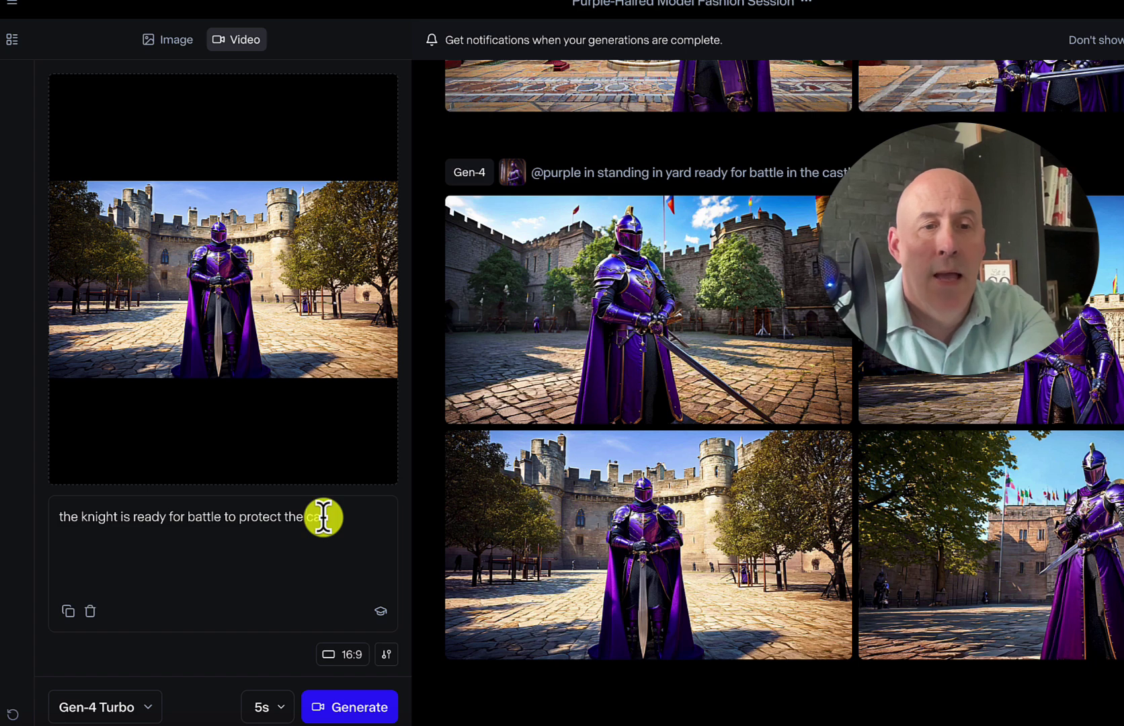
type("stle")
Set the video duration to 10 seconds and generate the knight video with Gen-4 Turbo
left_click(268, 707)
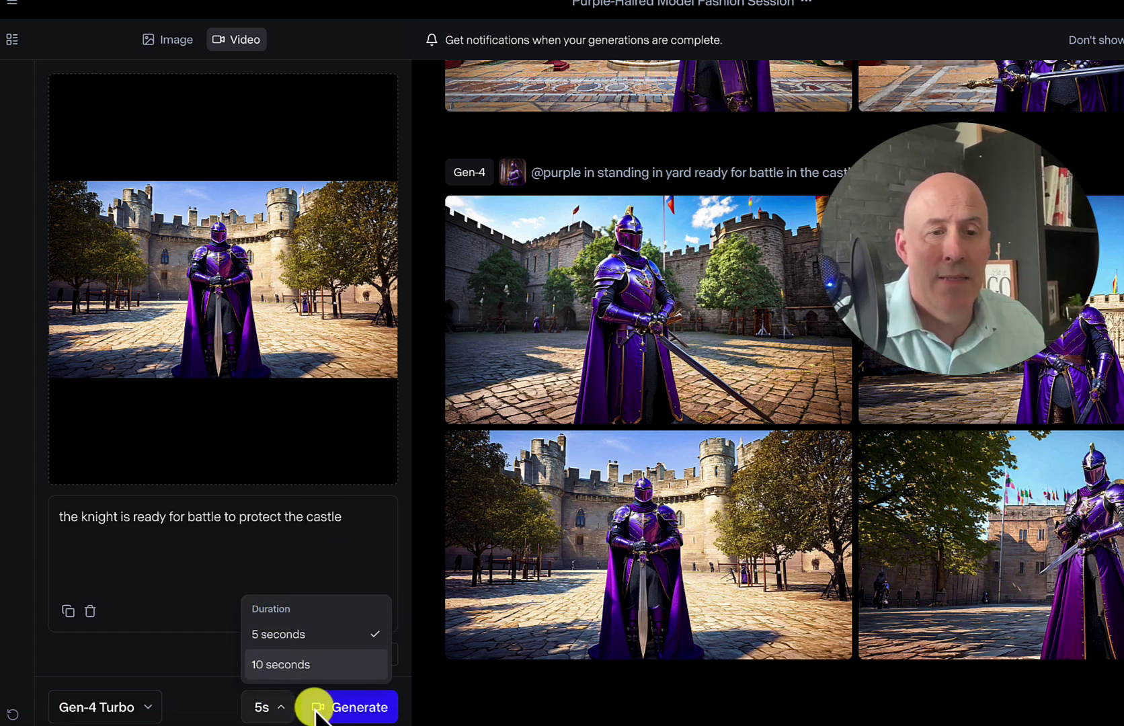
left_click(306, 667)
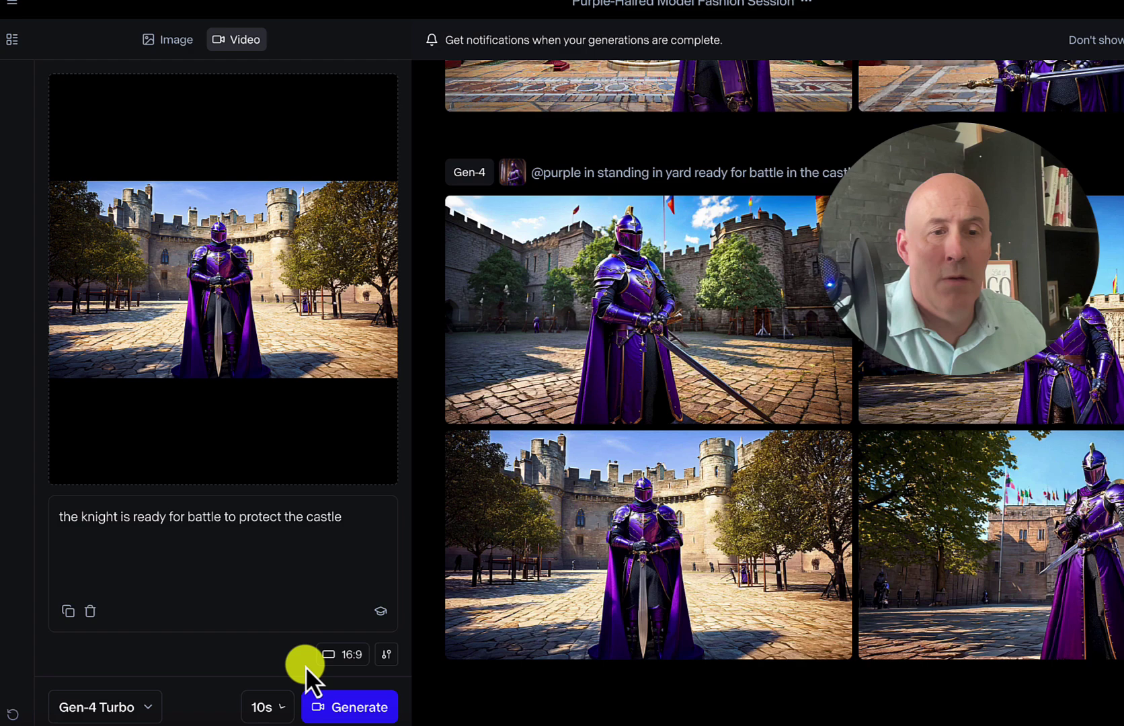
left_click(353, 706)
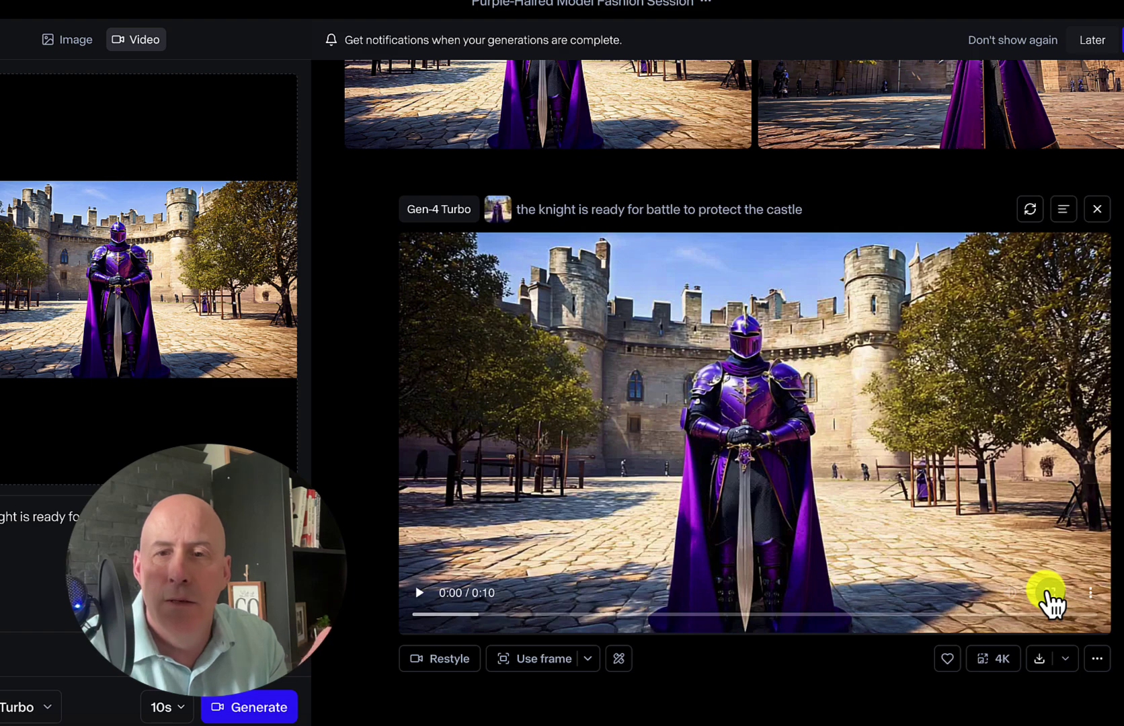
Watch the generated 10-second Gen-4 Turbo knight video in full screen, then return to the session
left_click(1048, 593)
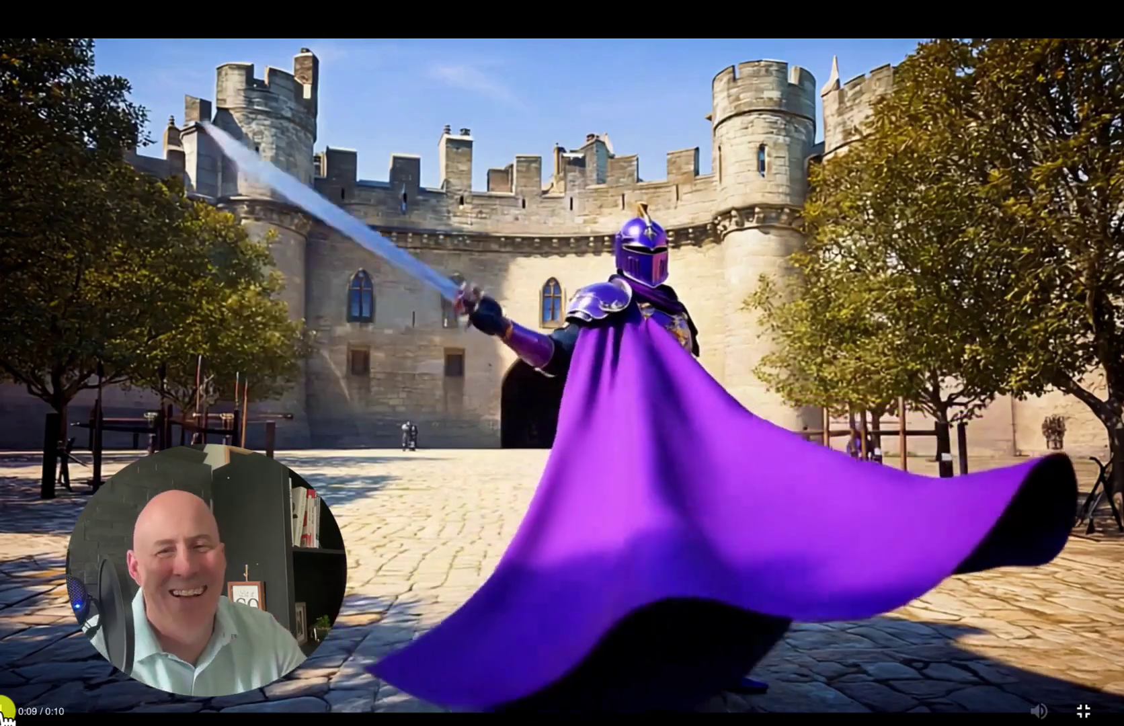
key("Escape")
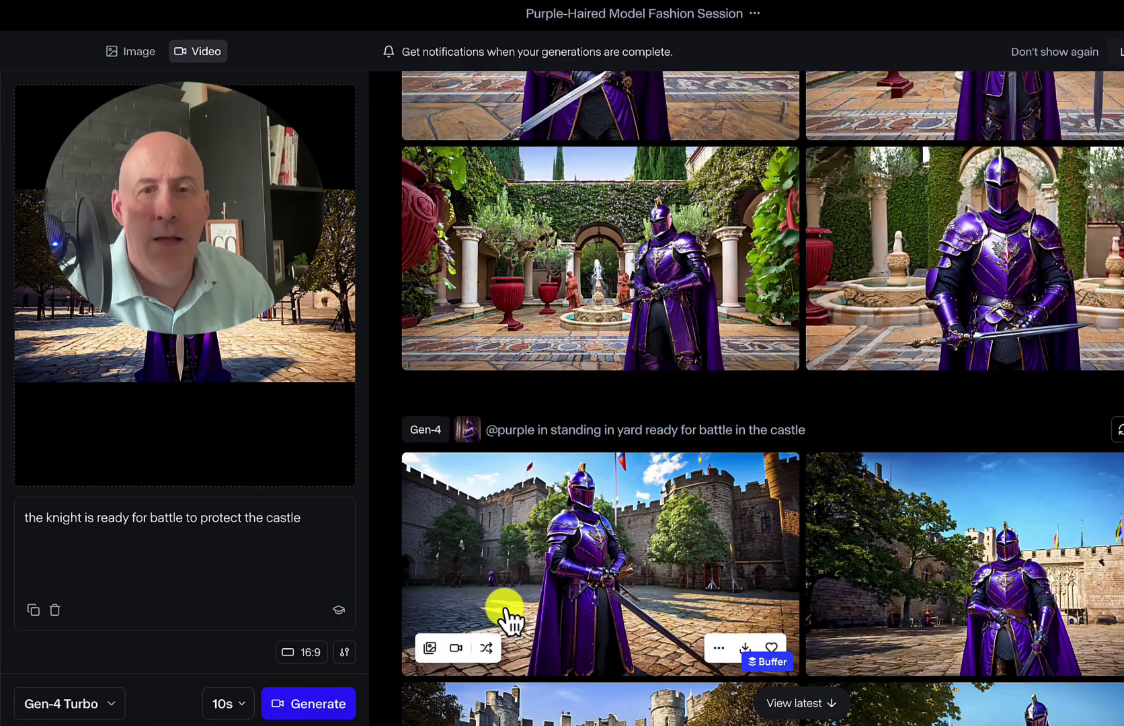
Switch the video model to Gen-4, keep the duration at 5 seconds and generate the video from the same knight image and prompt
scroll(509, 619, "down", 3)
scroll(504, 615, "down", 2)
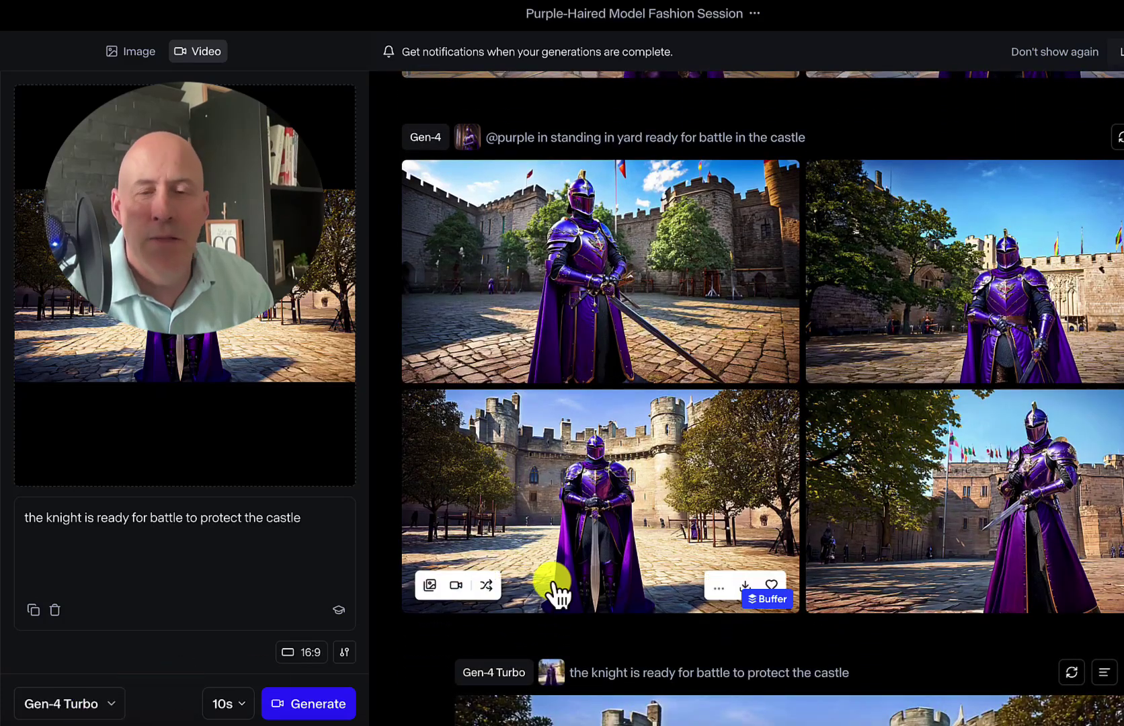
left_click(100, 713)
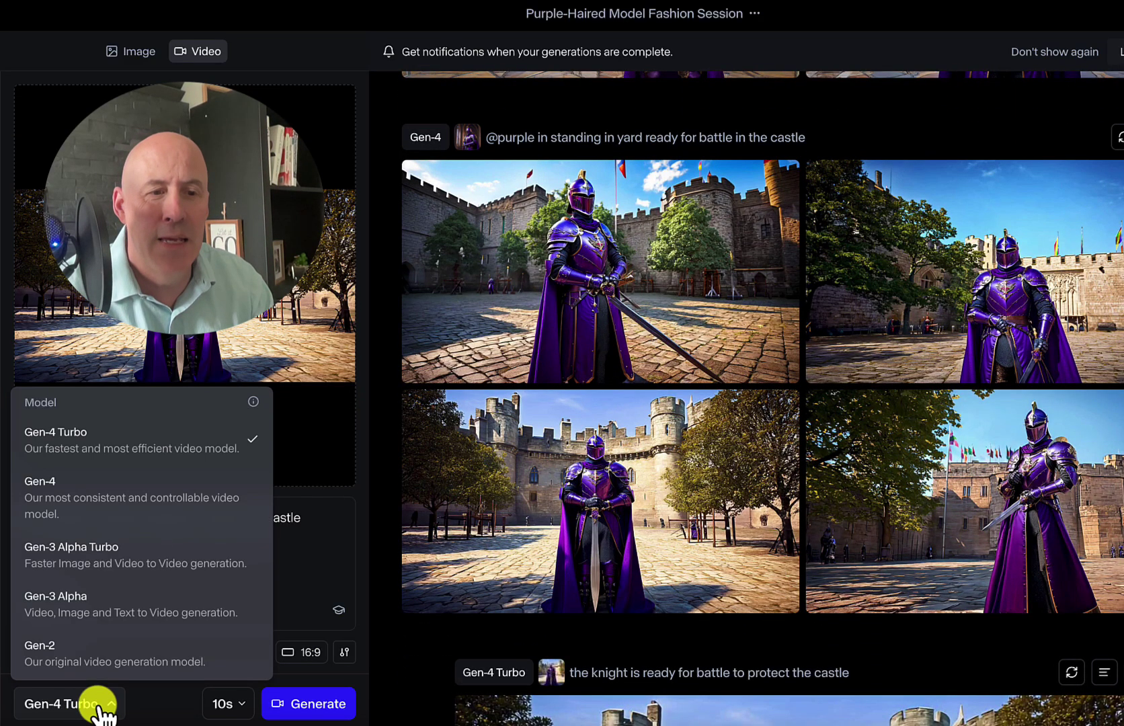
left_click(99, 505)
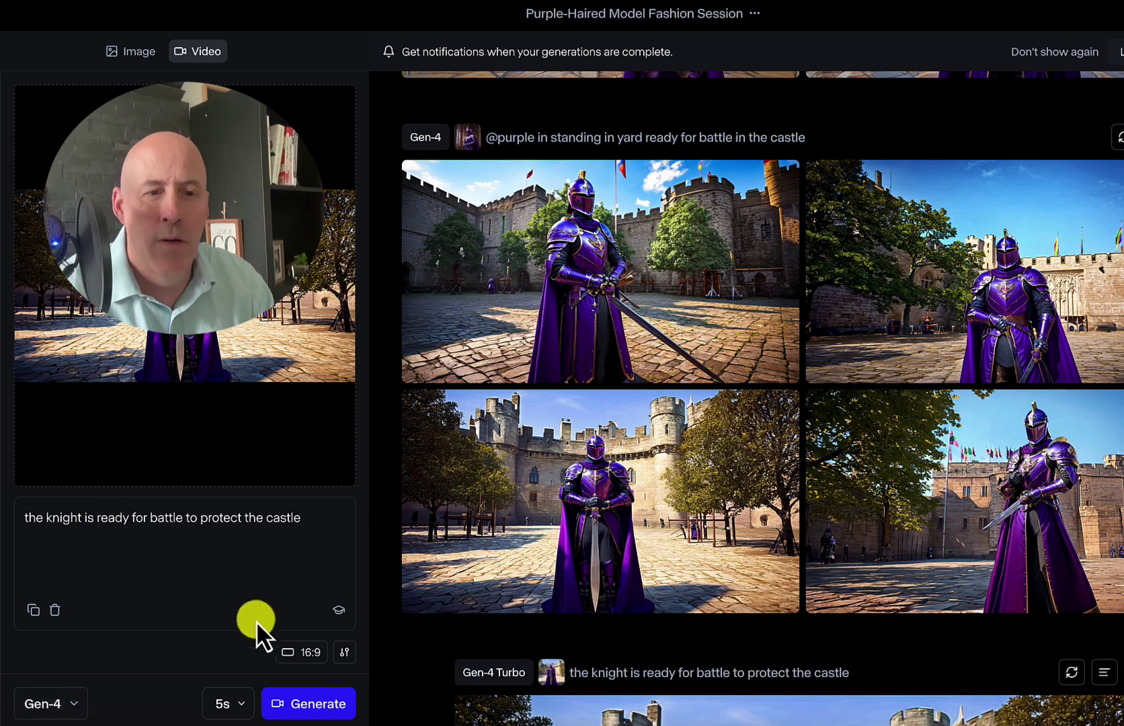
left_click(229, 704)
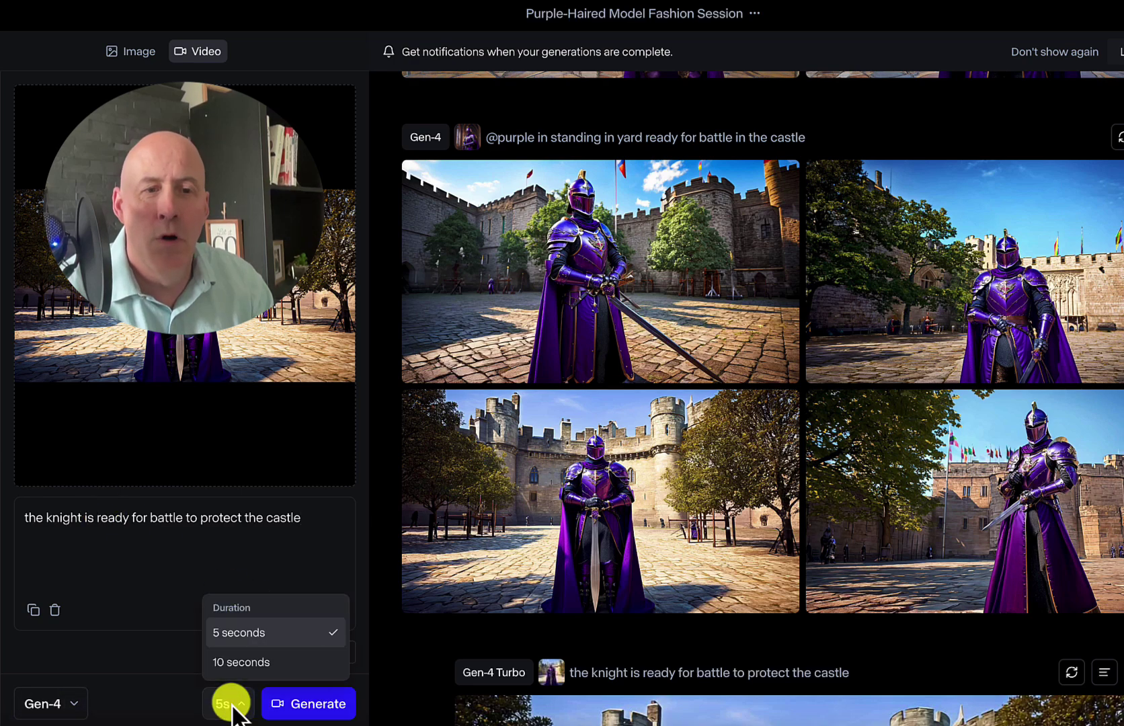
left_click(302, 714)
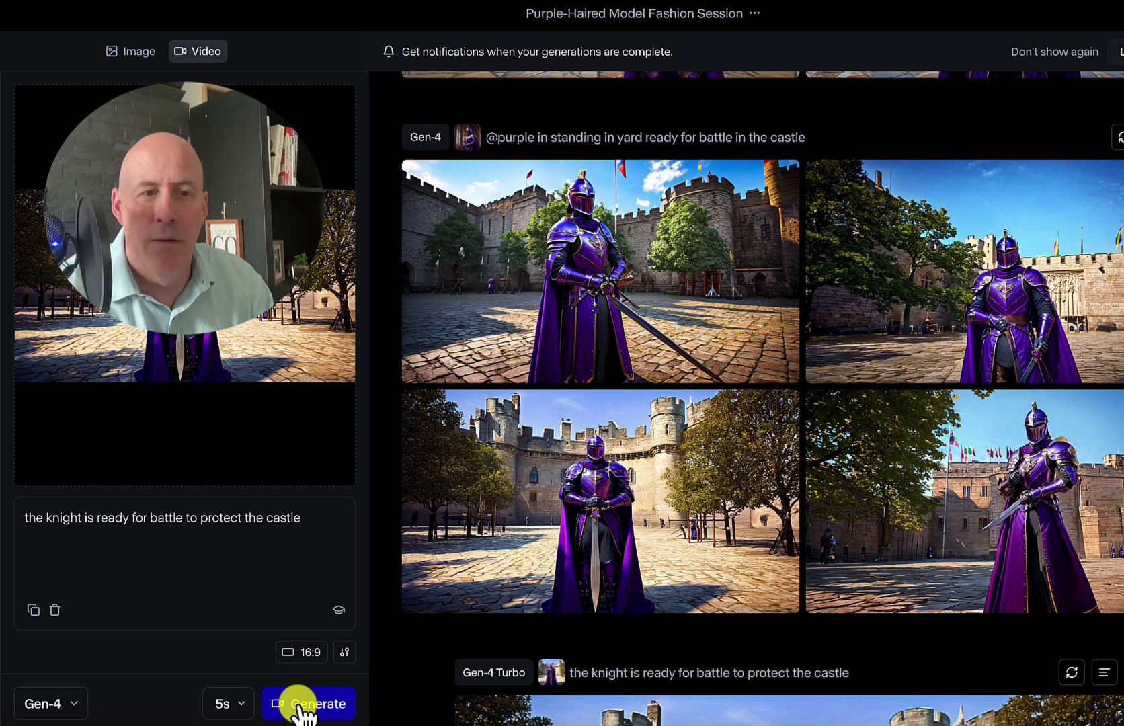
left_click(302, 714)
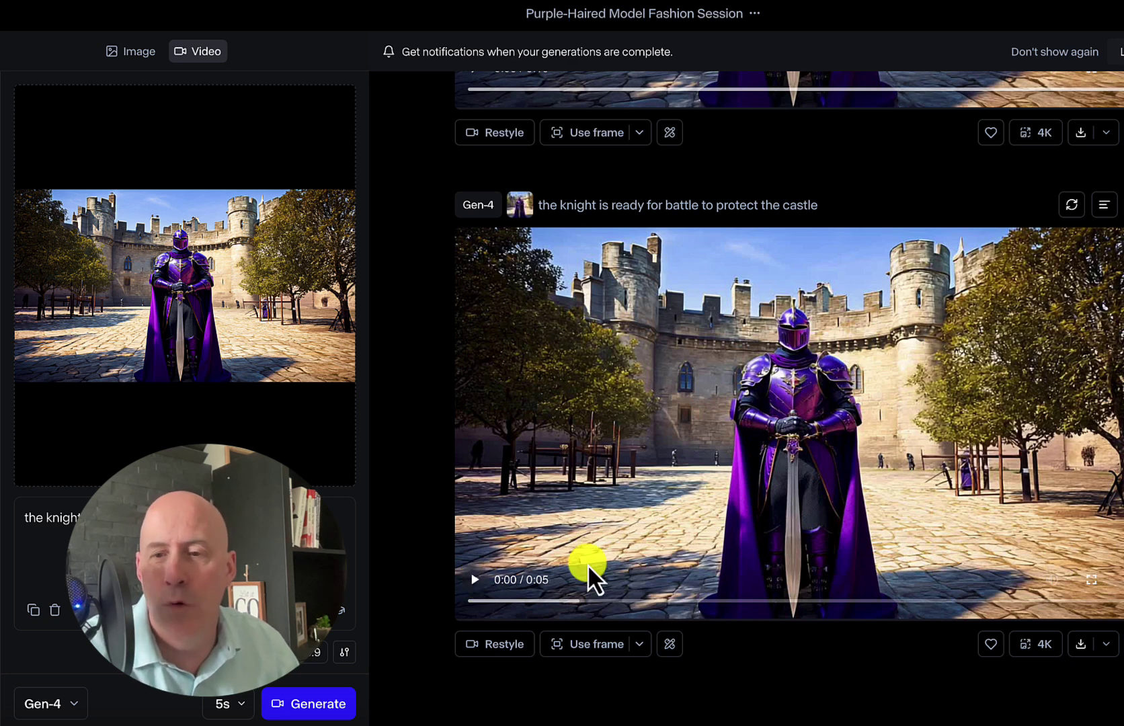
Watch the generated 5-second Gen-4 knight video in full screen
left_click(1092, 581)
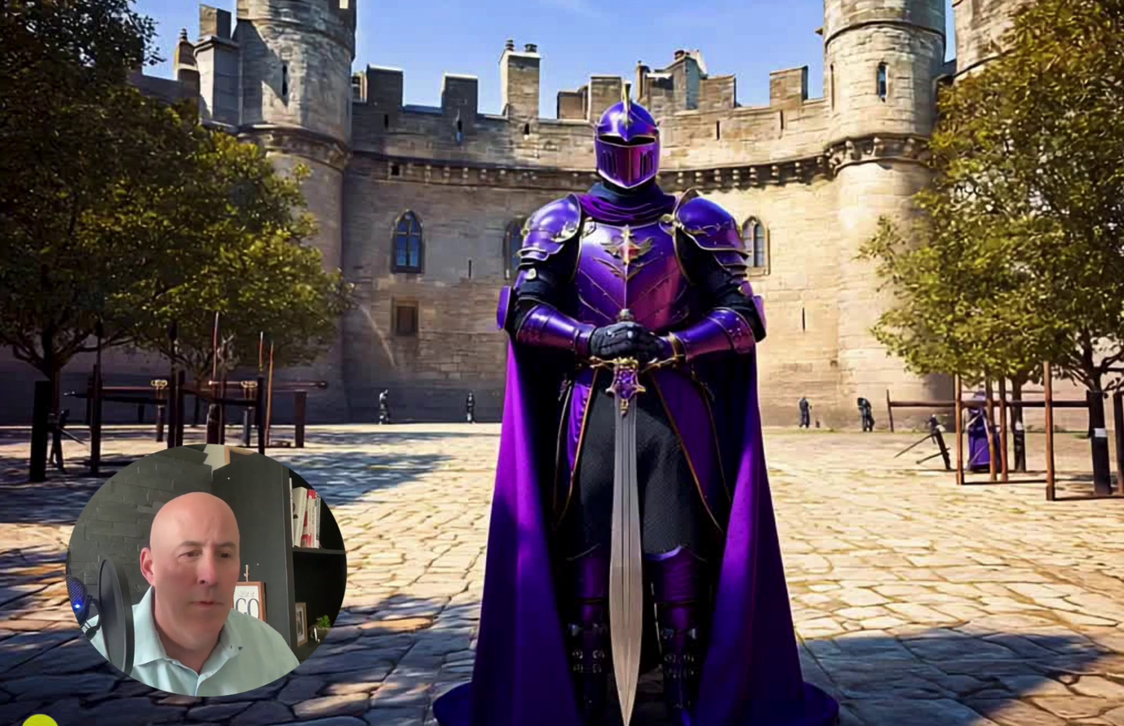